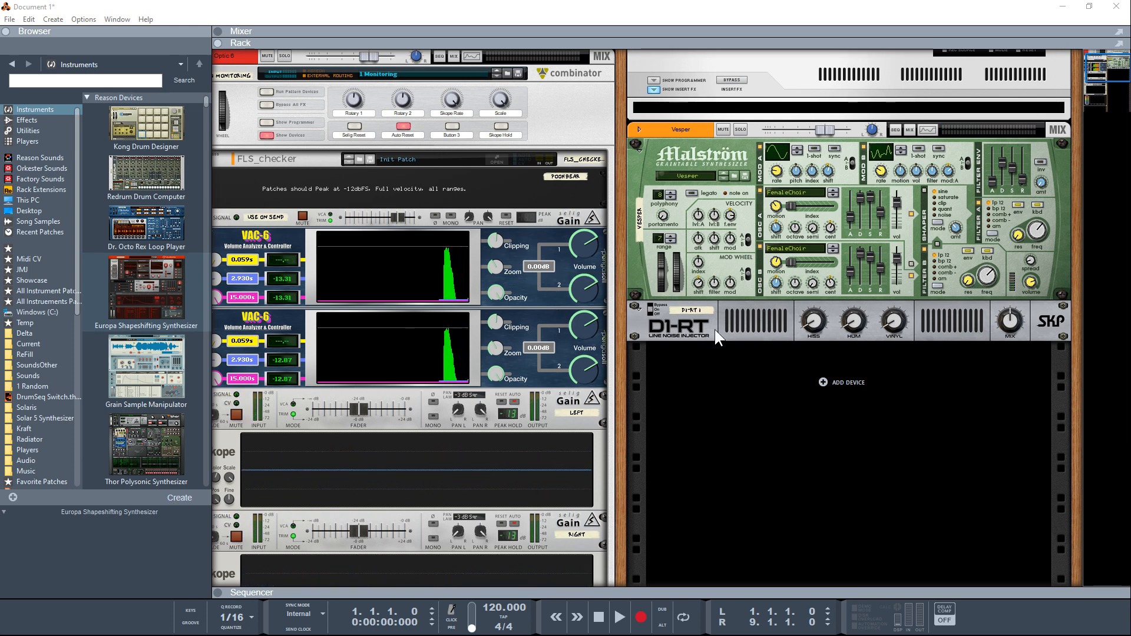
# Try out the Hiss, Hum and Vinyl amounts on the D1-RT line noise injector.
pyautogui.click(812, 325)
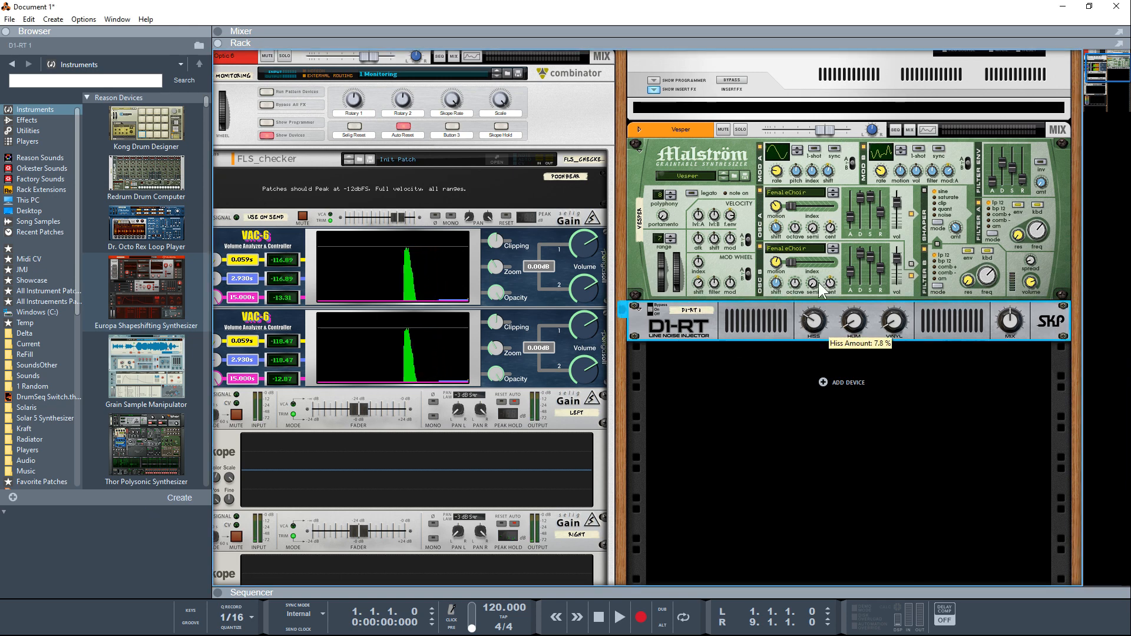
pyautogui.click(854, 321)
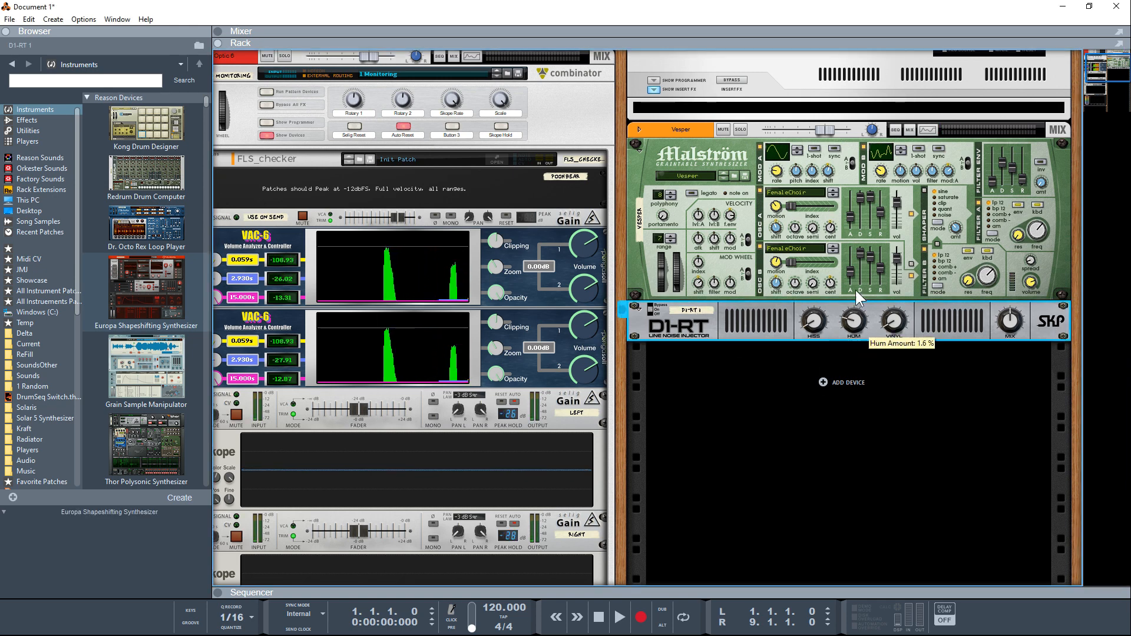
pyautogui.click(895, 323)
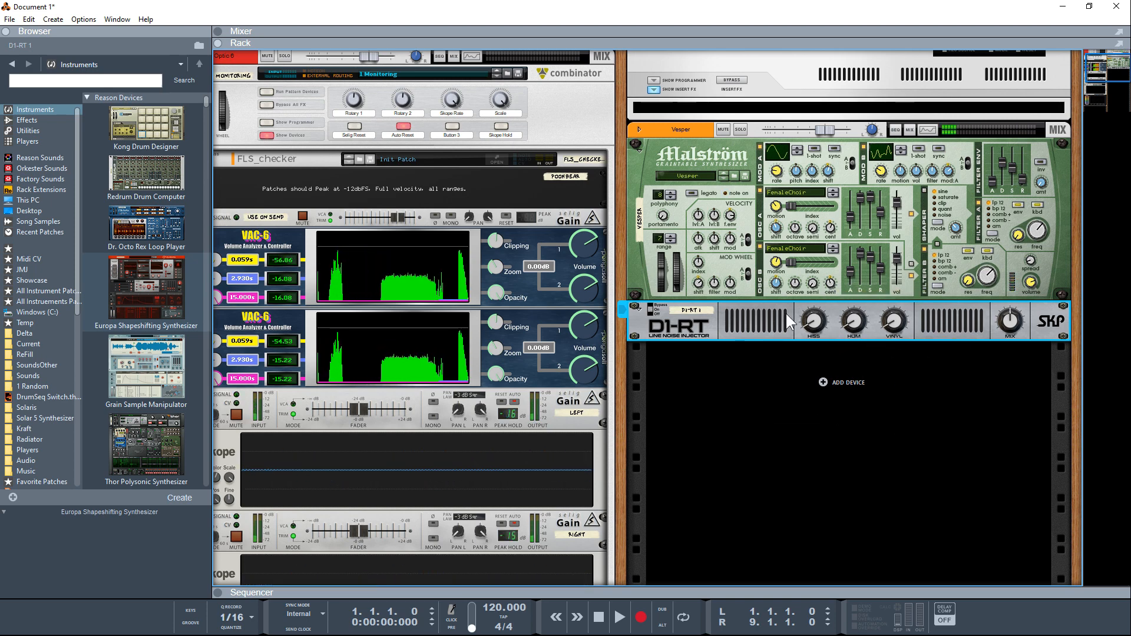
pyautogui.moveTo(894, 324); pyautogui.dragTo(891, 250)
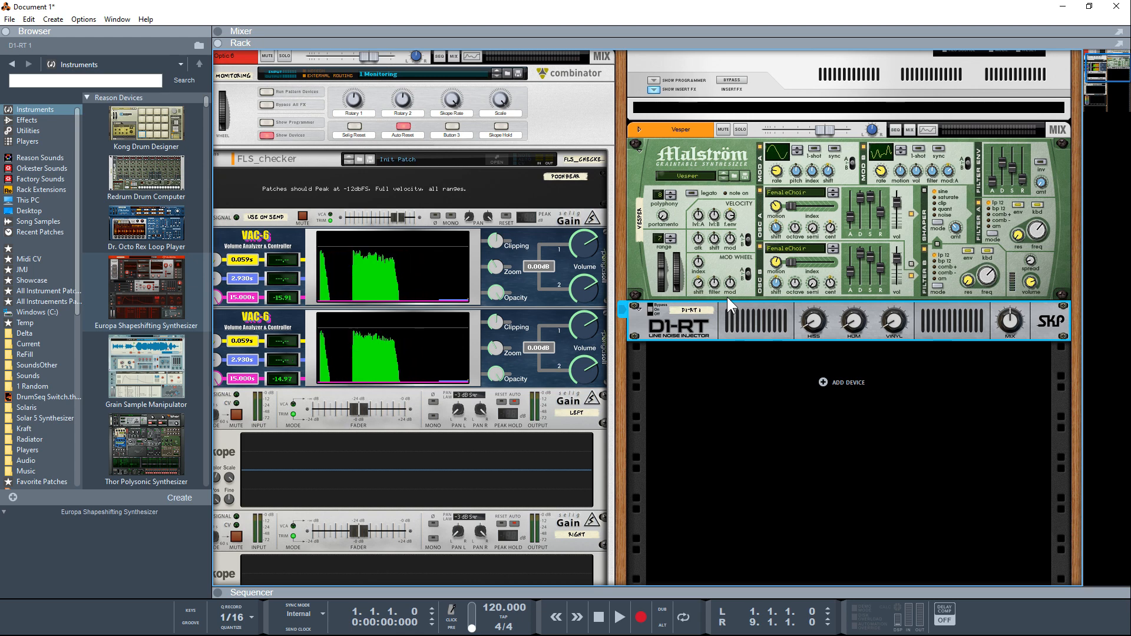
# Combine the Malström synthesizer and the D1-RT noise injector into one Combinator.
pyautogui.press('Tab')
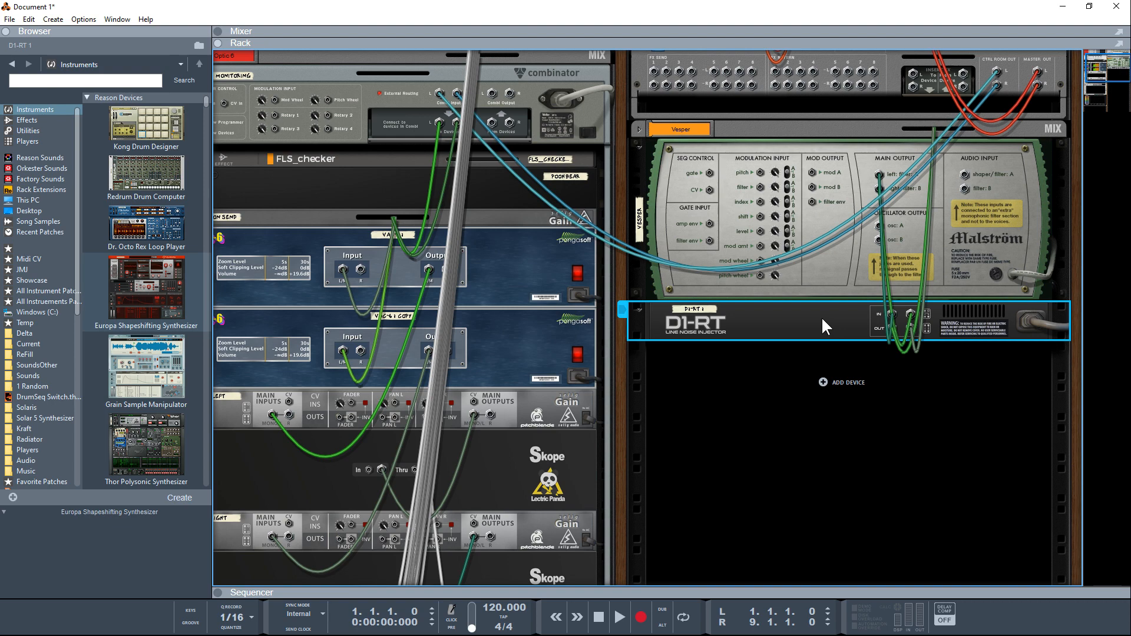
pyautogui.press('Tab')
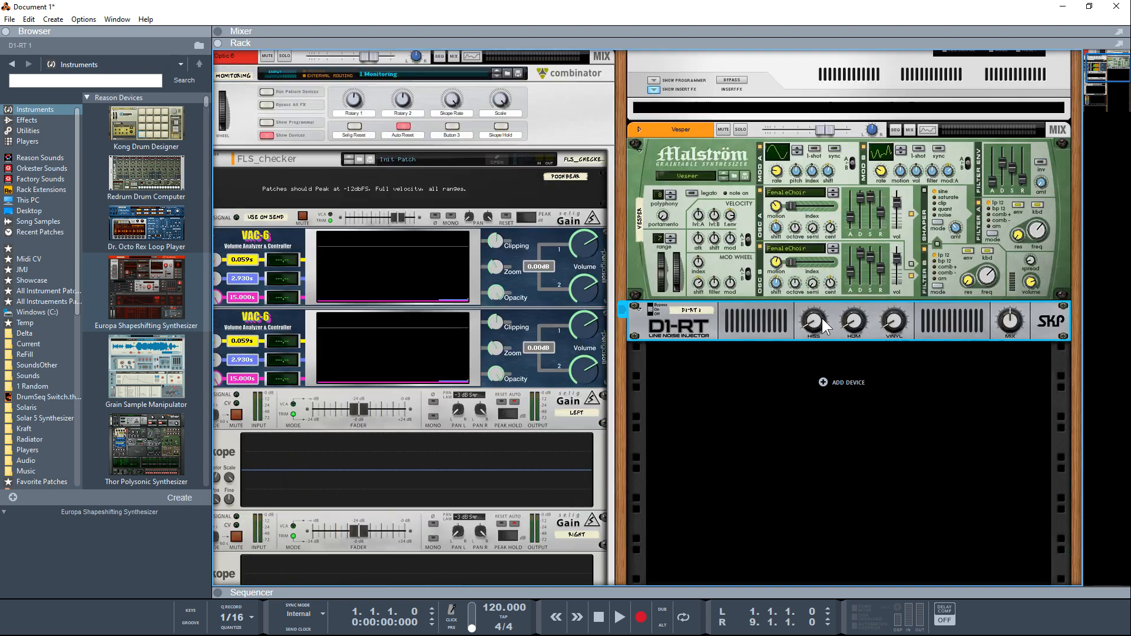
pyautogui.rightClick(754, 328)
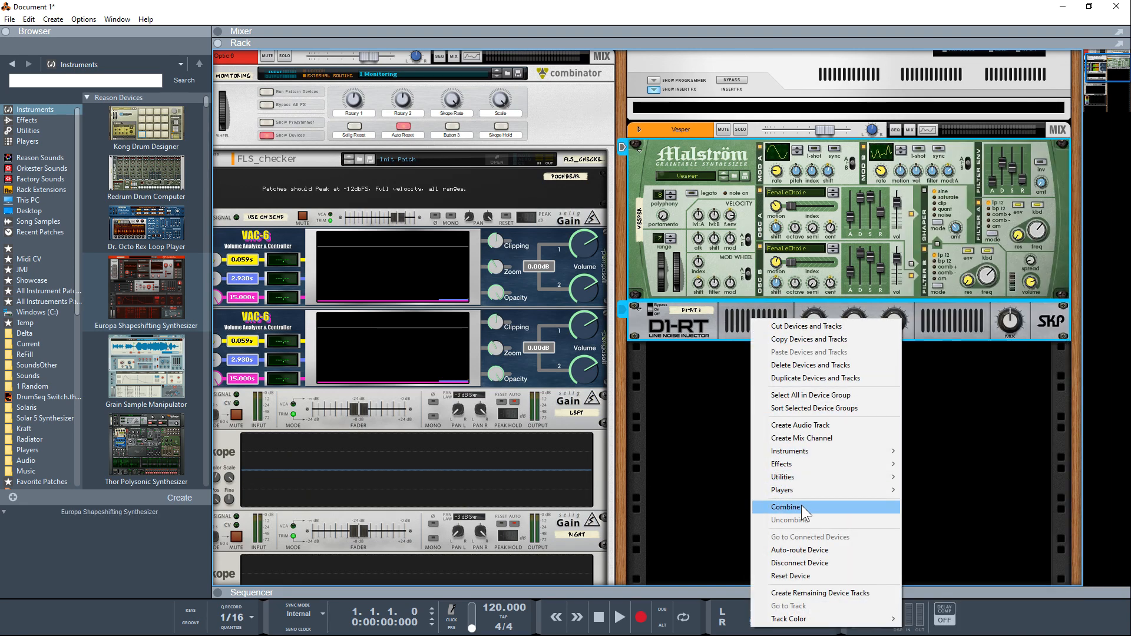
pyautogui.click(813, 507)
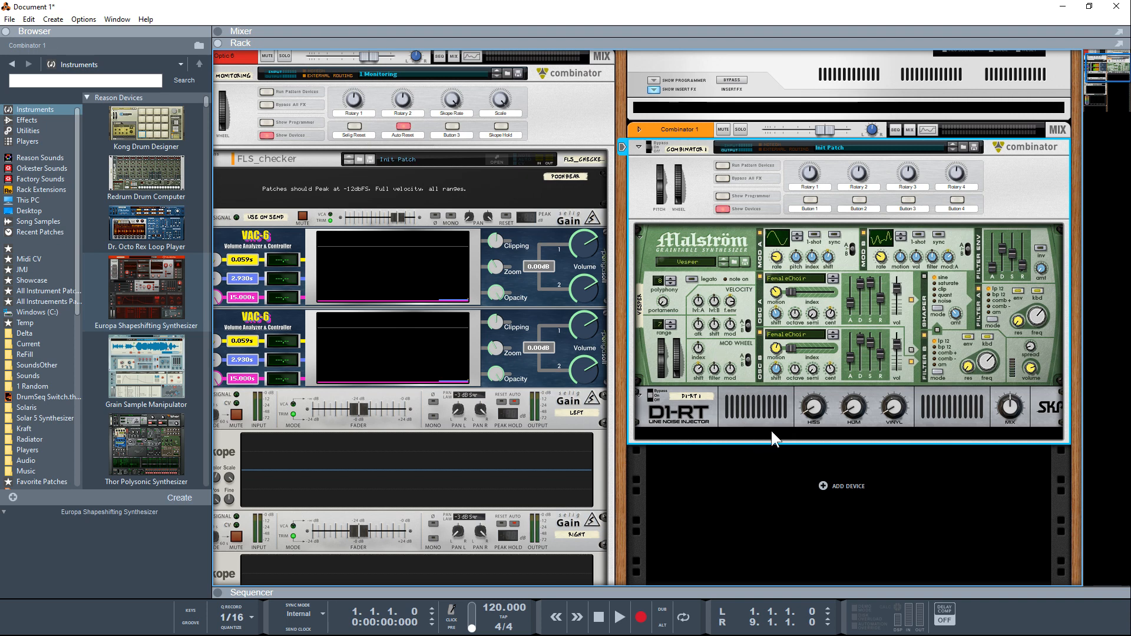
# Add a Thor synthesizer inside the Combinator below the D1-RT and reset it to its initial patch.
pyautogui.moveTo(157, 453); pyautogui.dragTo(793, 427)
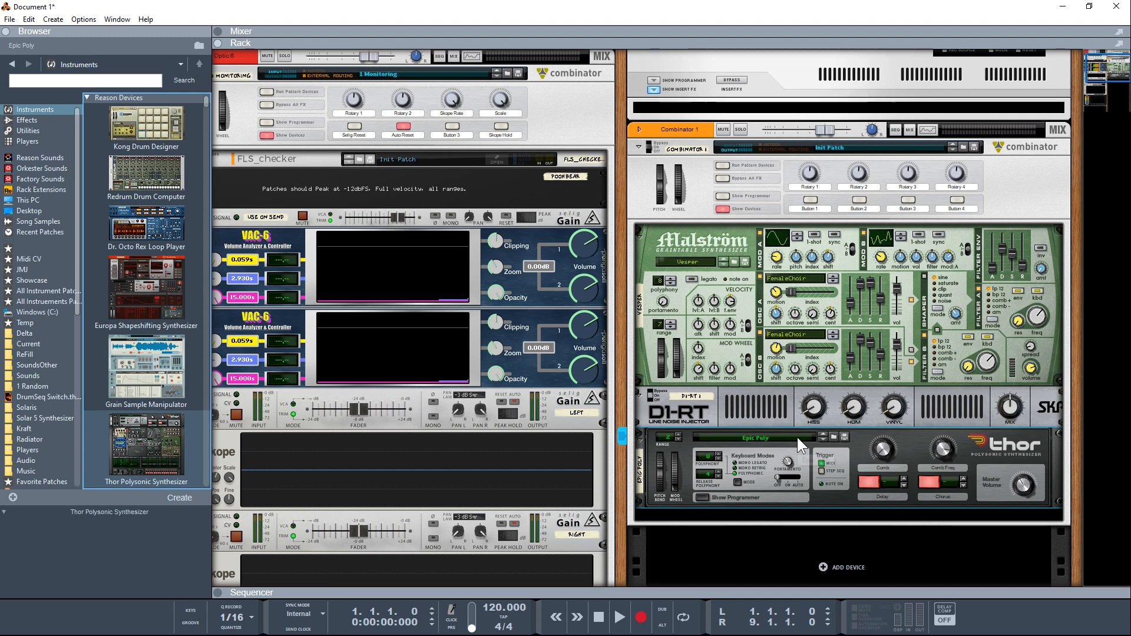
pyautogui.rightClick(857, 445)
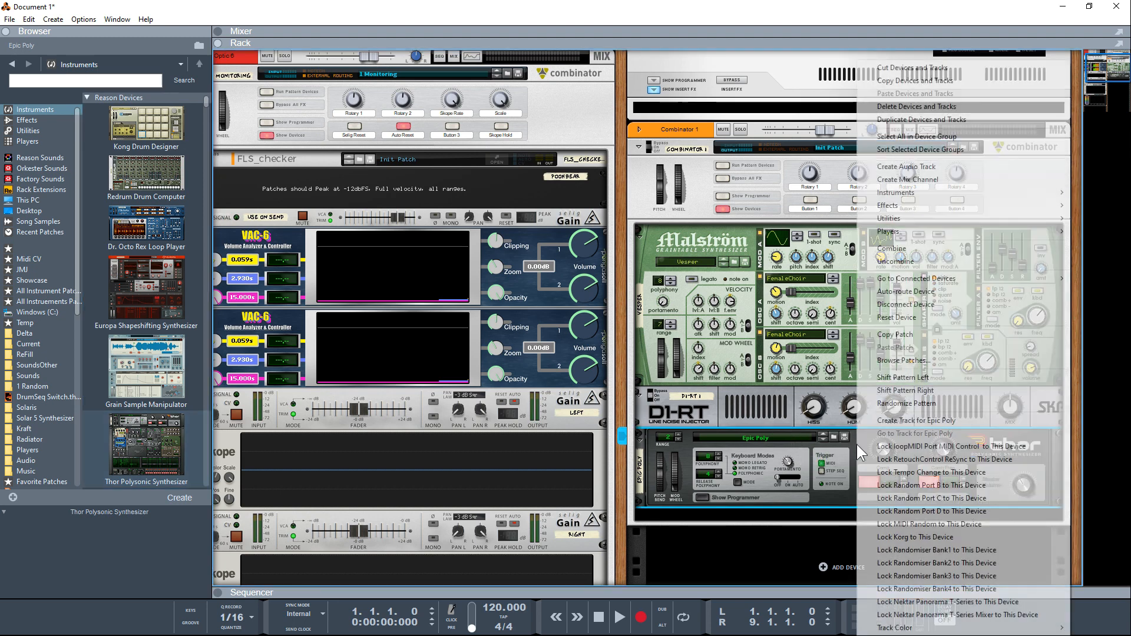
pyautogui.click(903, 317)
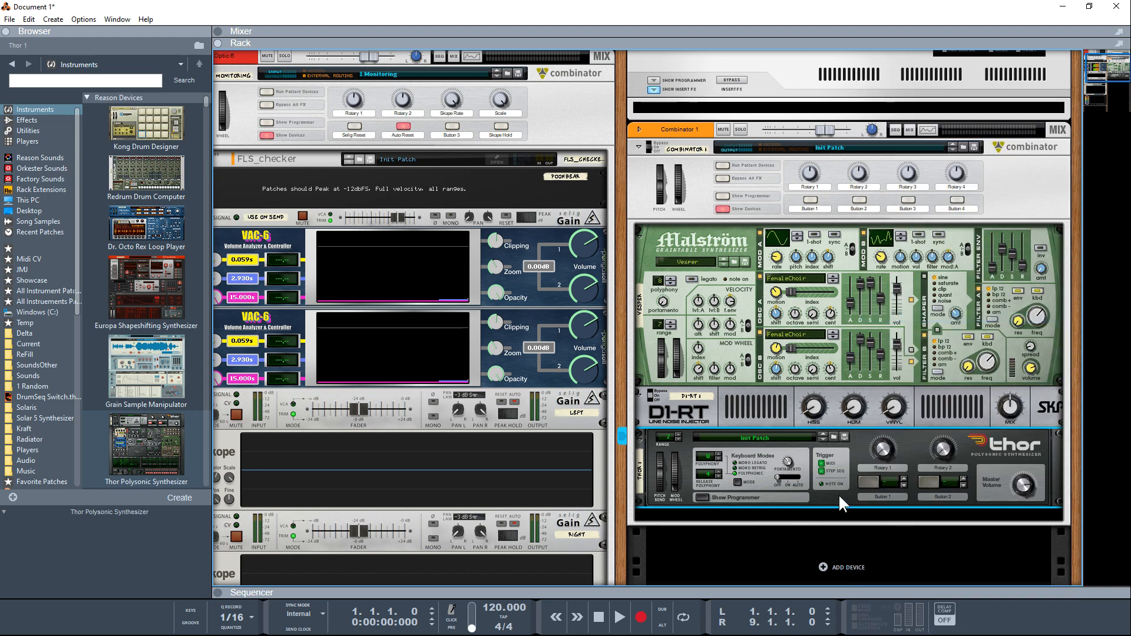
# Show the Combinator's programmer and cable Thor's CV 1 modulation output to Programmer CV 1 In, set to unipolar.
pyautogui.press('Tab')
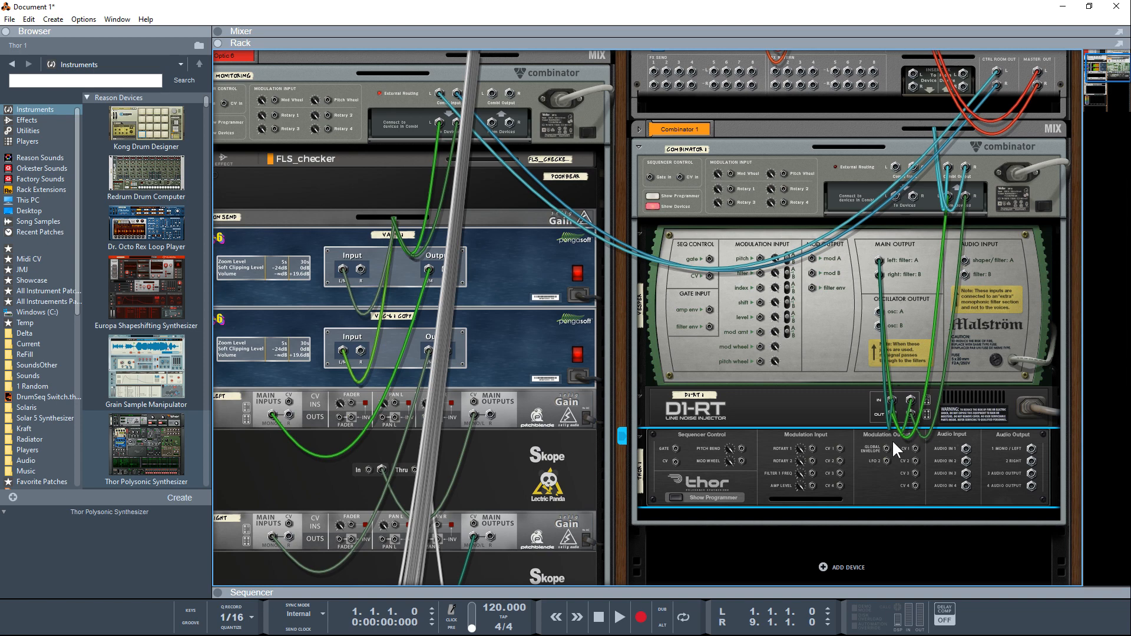
pyautogui.moveTo(917, 447); pyautogui.dragTo(766, 295)
pyautogui.click(651, 195)
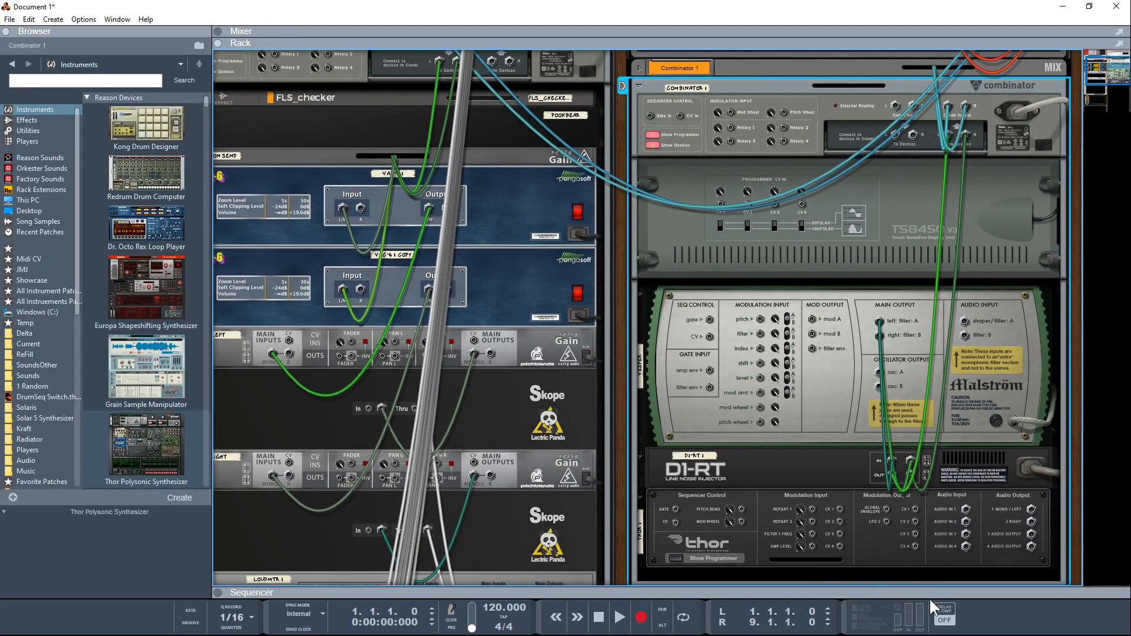
pyautogui.moveTo(917, 506); pyautogui.dragTo(727, 206)
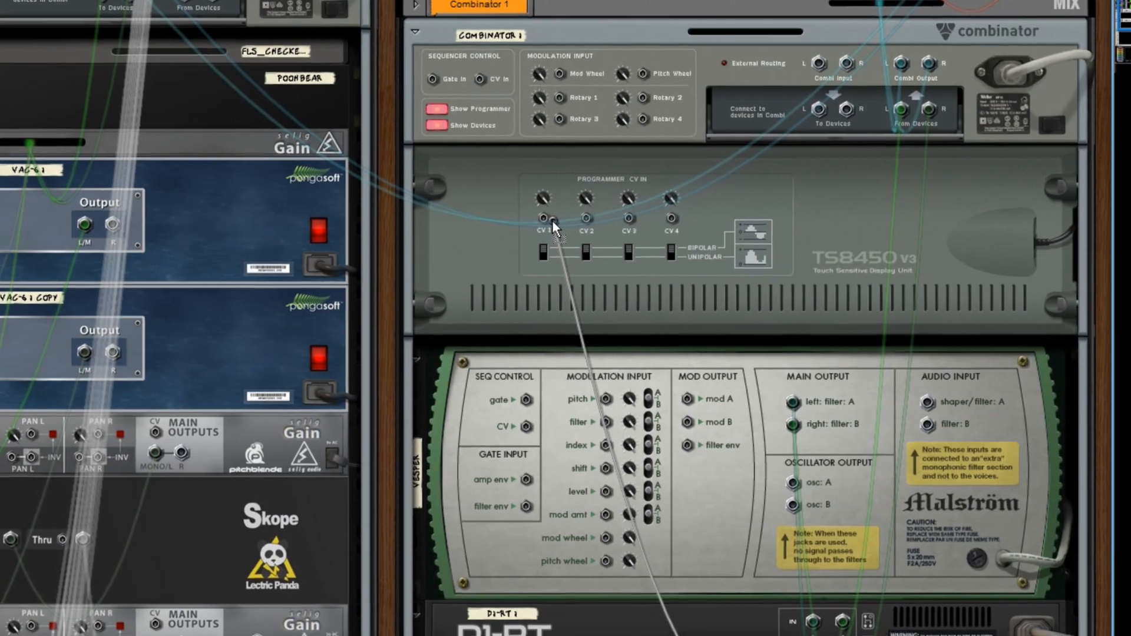
pyautogui.moveTo(552, 220); pyautogui.dragTo(552, 220)
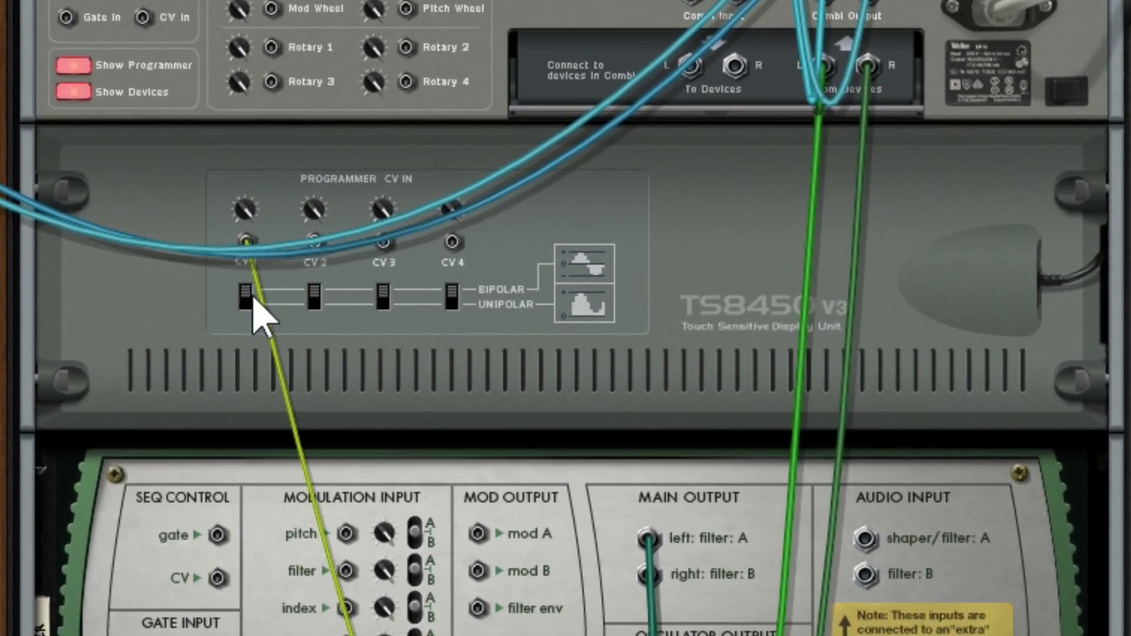
pyautogui.click(245, 297)
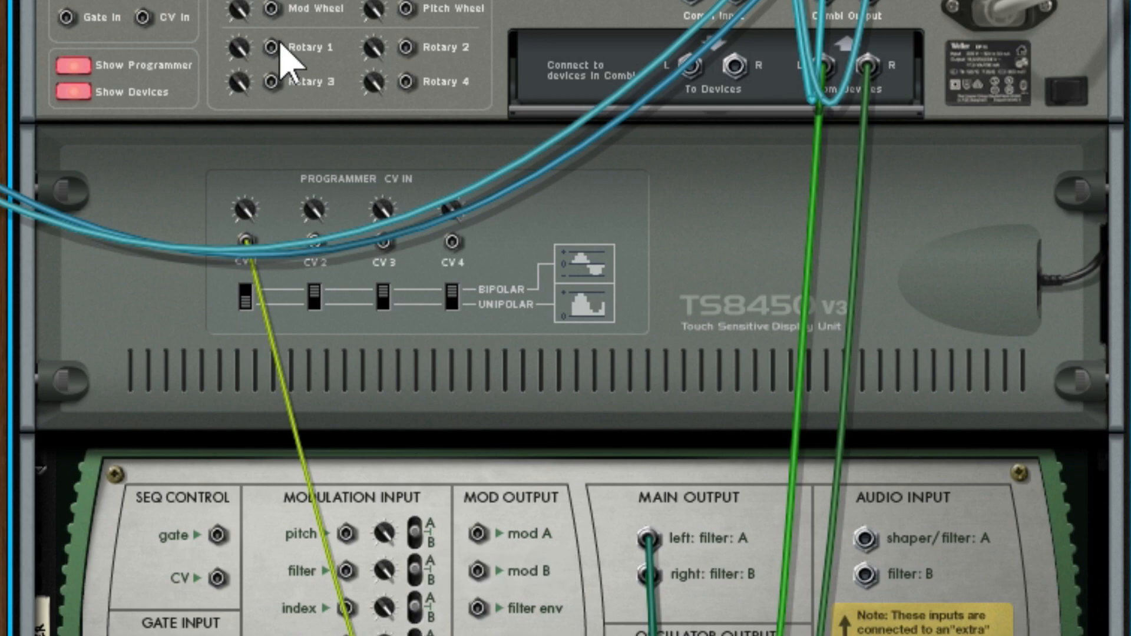
# Route CV In 1 to the D1-RT's Vinyl Amount in the Combinator's modulation routing.
pyautogui.press('Tab')
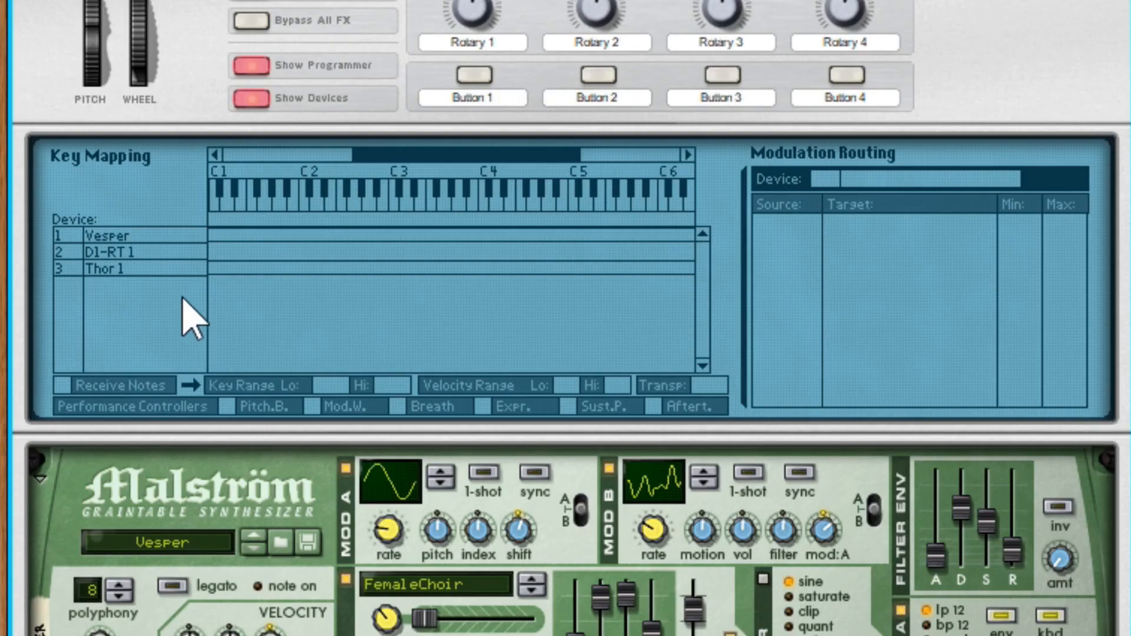
pyautogui.click(117, 253)
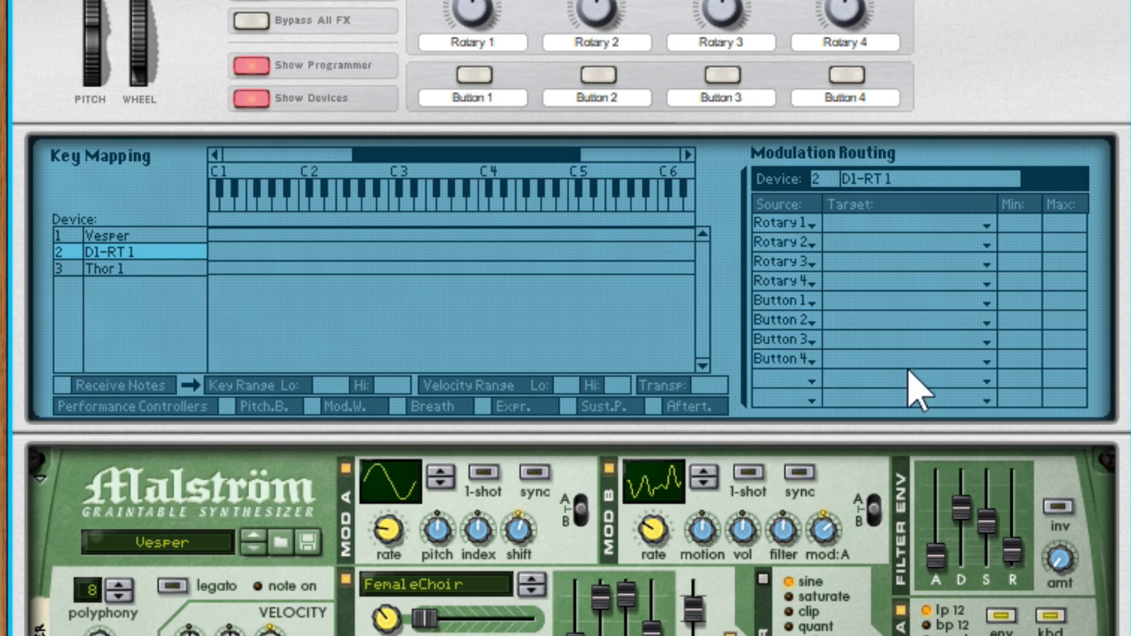
pyautogui.click(811, 381)
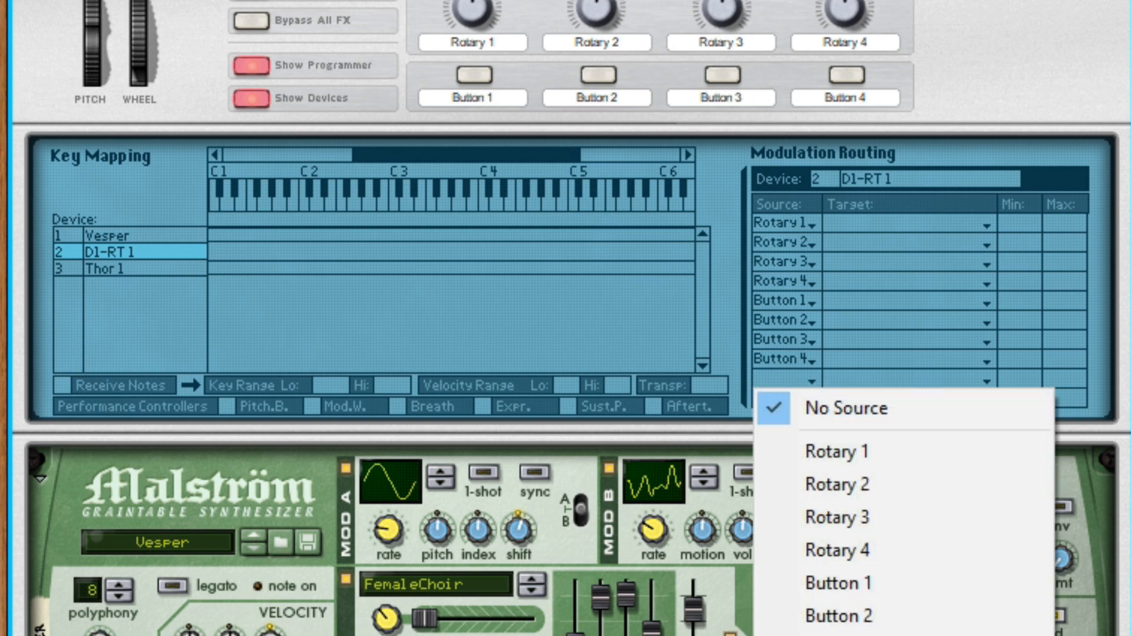
pyautogui.click(837, 635)
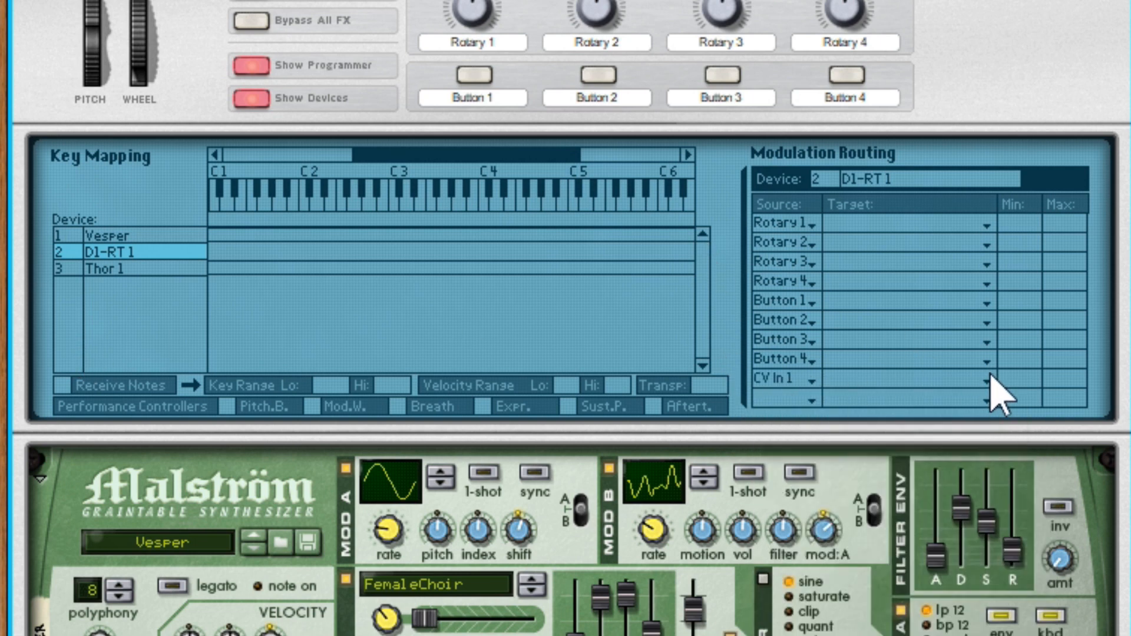
pyautogui.click(991, 377)
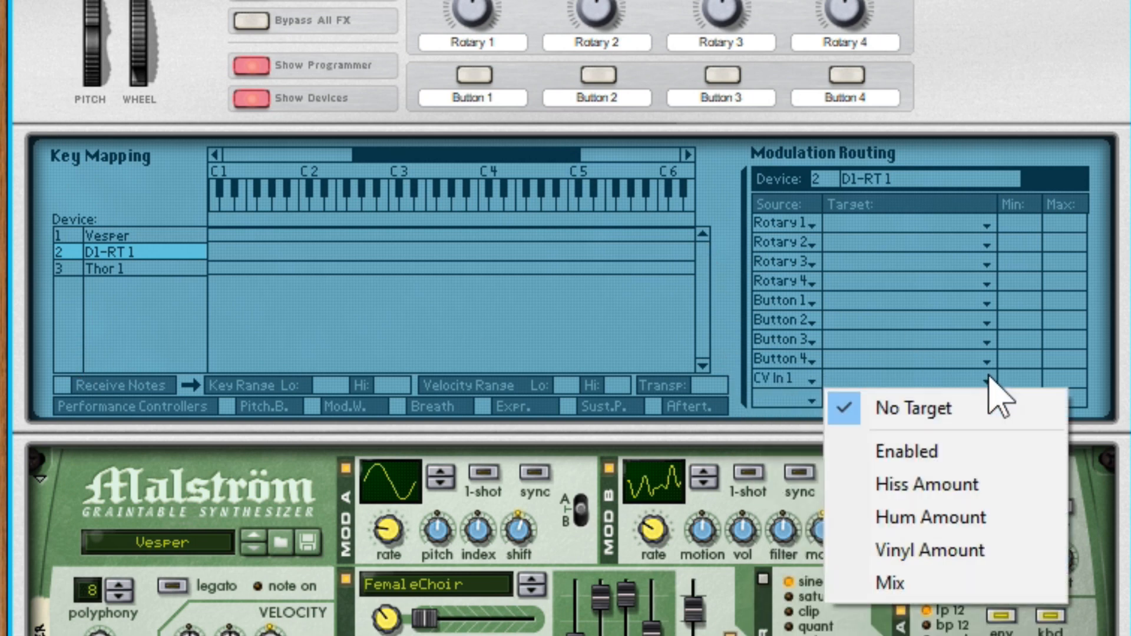
pyautogui.click(940, 541)
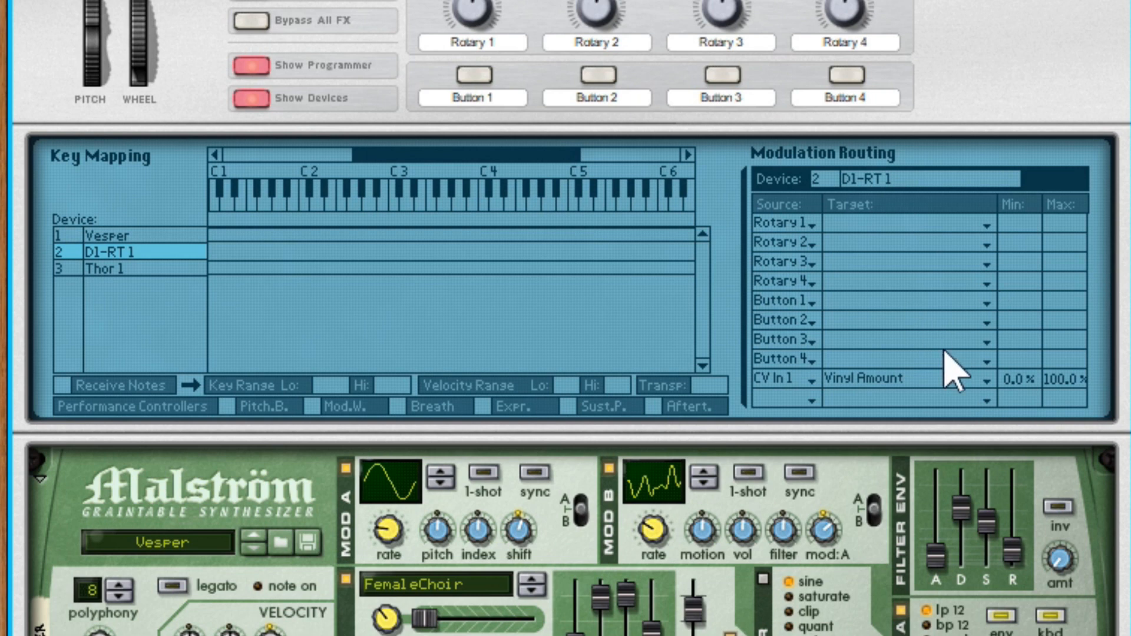
# Try different minimum and maximum ranges for the Vinyl Amount routing, including 33.0% to 75.0% and an inverted 85.5% to 27.5%.
pyautogui.moveTo(1015, 378)
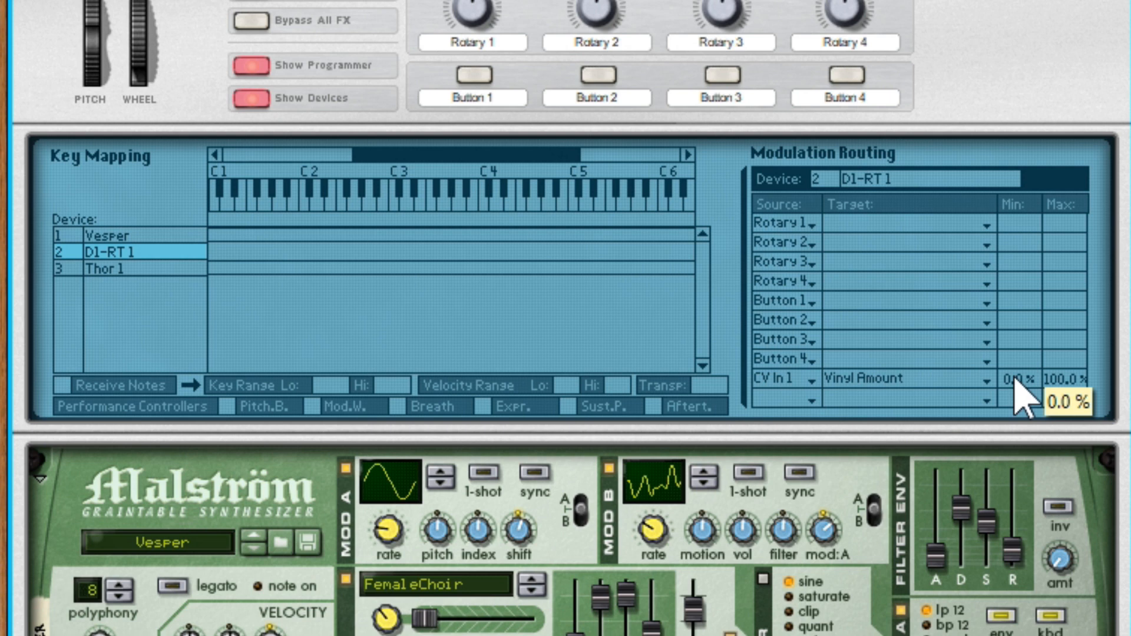
pyautogui.moveTo(1014, 378); pyautogui.dragTo(1033, 285)
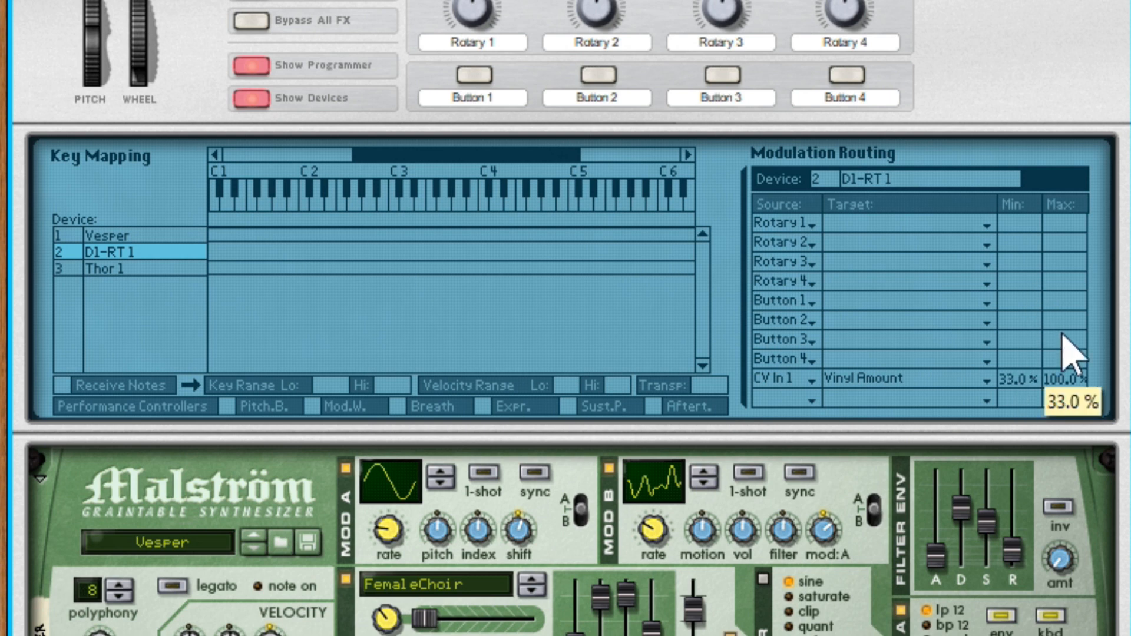
pyautogui.moveTo(1067, 380); pyautogui.dragTo(1065, 457)
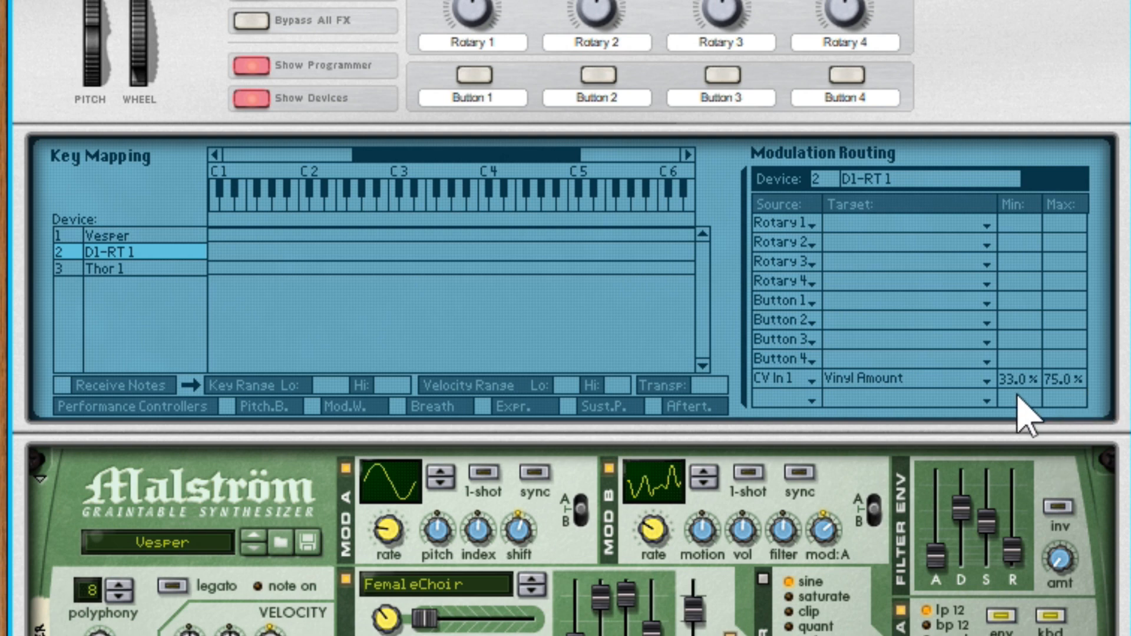
pyautogui.moveTo(1020, 378); pyautogui.dragTo(1022, 565)
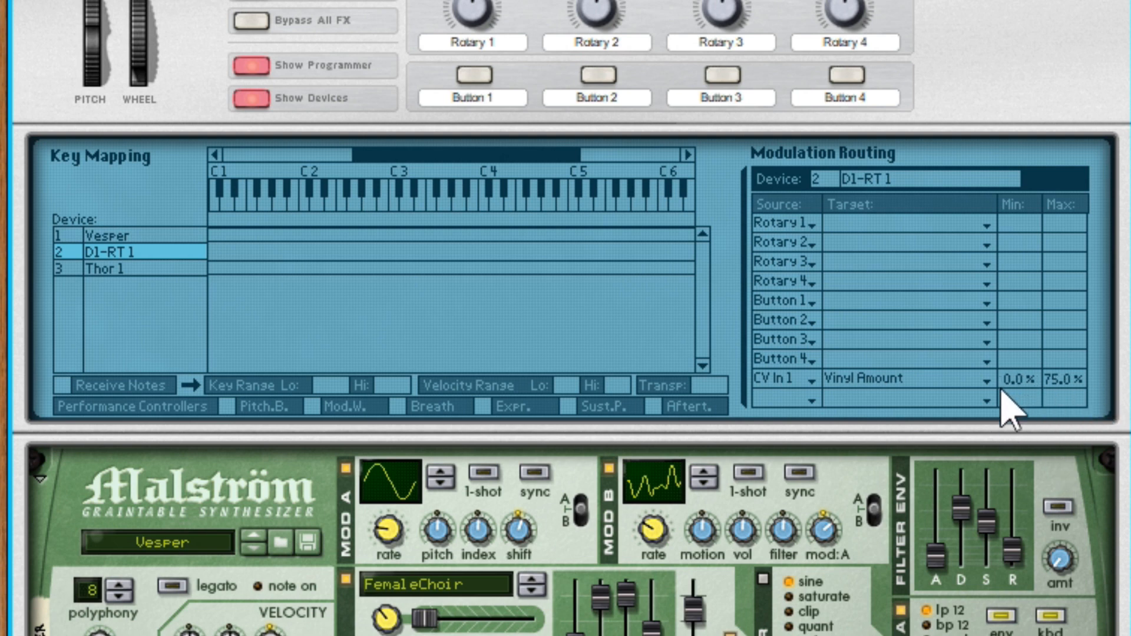
pyautogui.moveTo(1017, 387); pyautogui.dragTo(1068, 537)
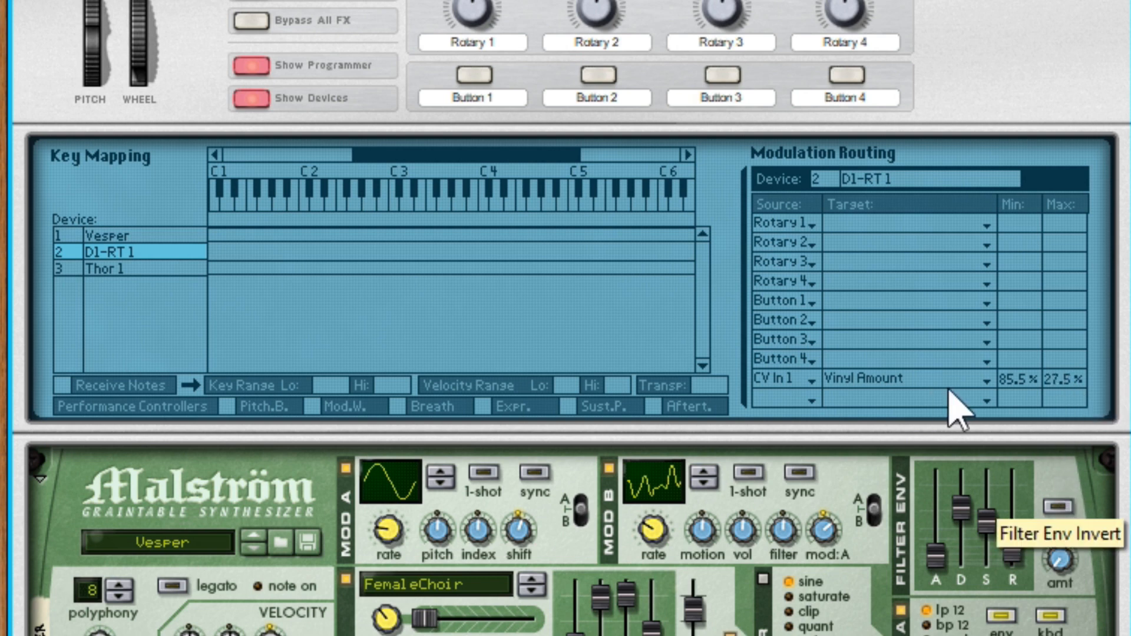
pyautogui.moveTo(1065, 386)
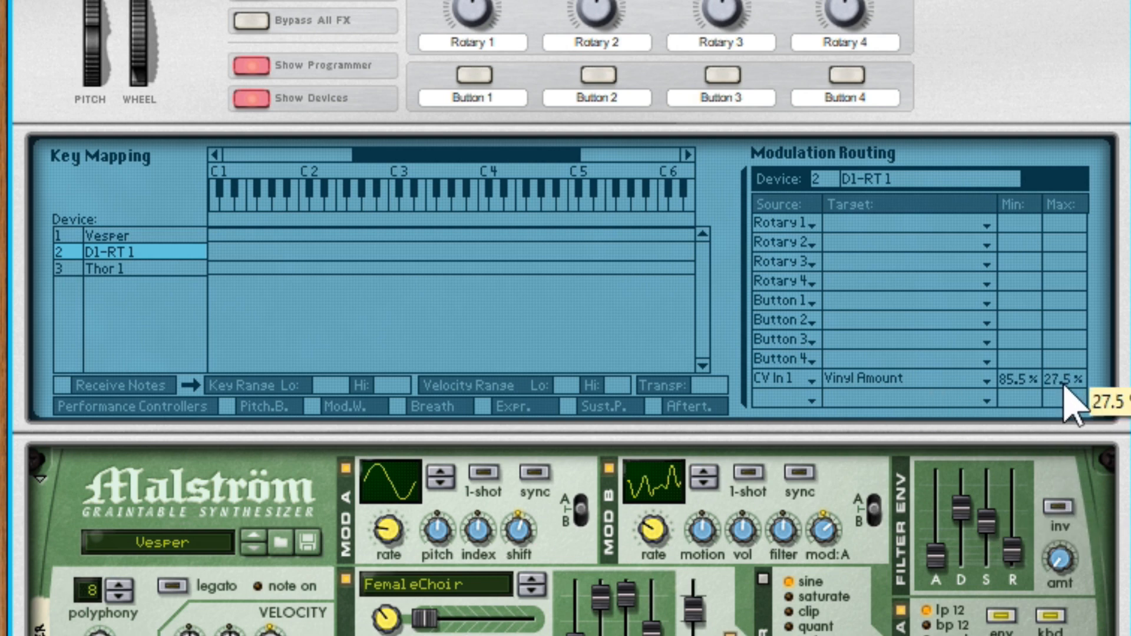
pyautogui.moveTo(1065, 386); pyautogui.dragTo(1107, 127)
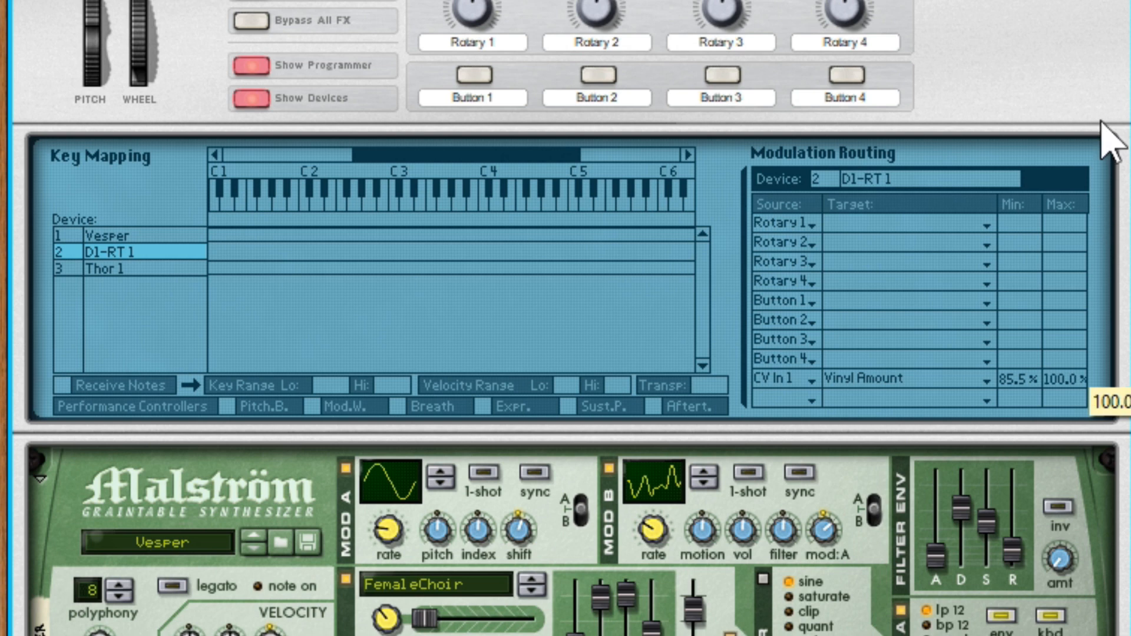
# Set the Vinyl Amount routing's minimum to 0.0% and its maximum to 82.5%.
pyautogui.moveTo(1061, 386); pyautogui.dragTo(1068, 425)
pyautogui.moveTo(1013, 393)
pyautogui.moveTo(1012, 393); pyautogui.dragTo(1013, 430)
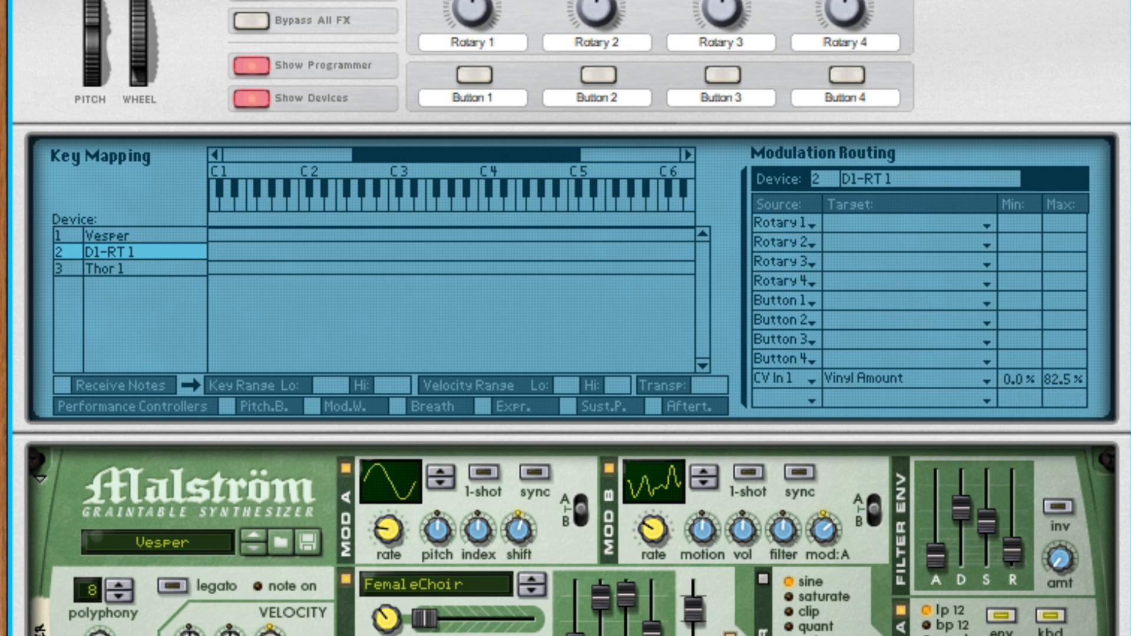
# Show Thor's programmer, set Filter 1 to bypass and switch off the analog oscillator in Osc 1.
pyautogui.scroll(-6, 469, 578)
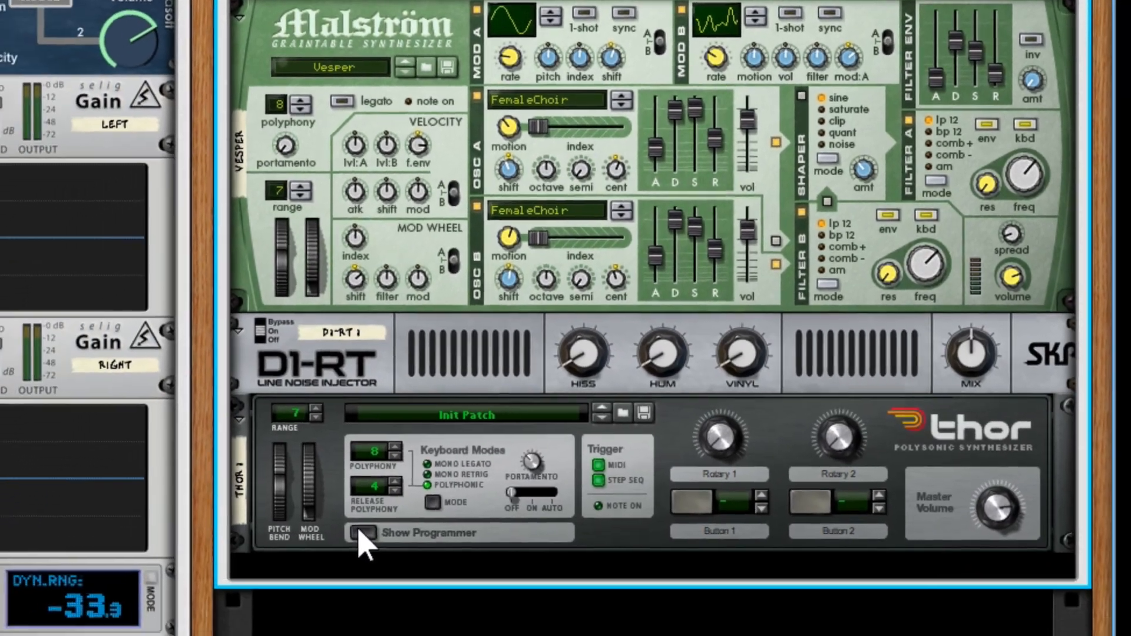
pyautogui.click(272, 623)
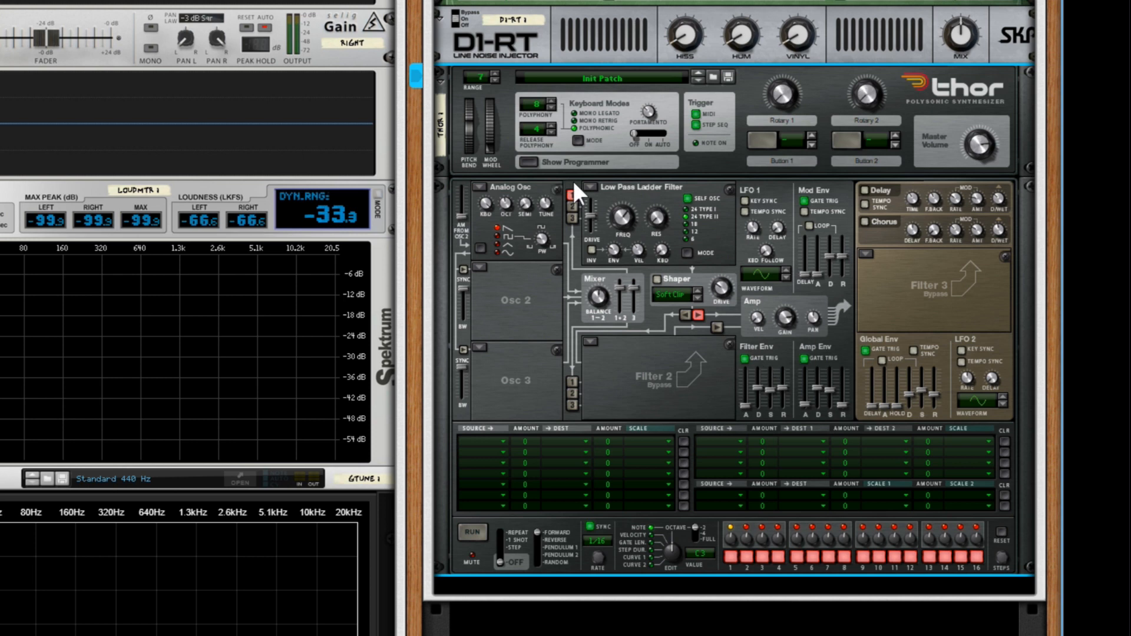
pyautogui.click(590, 187)
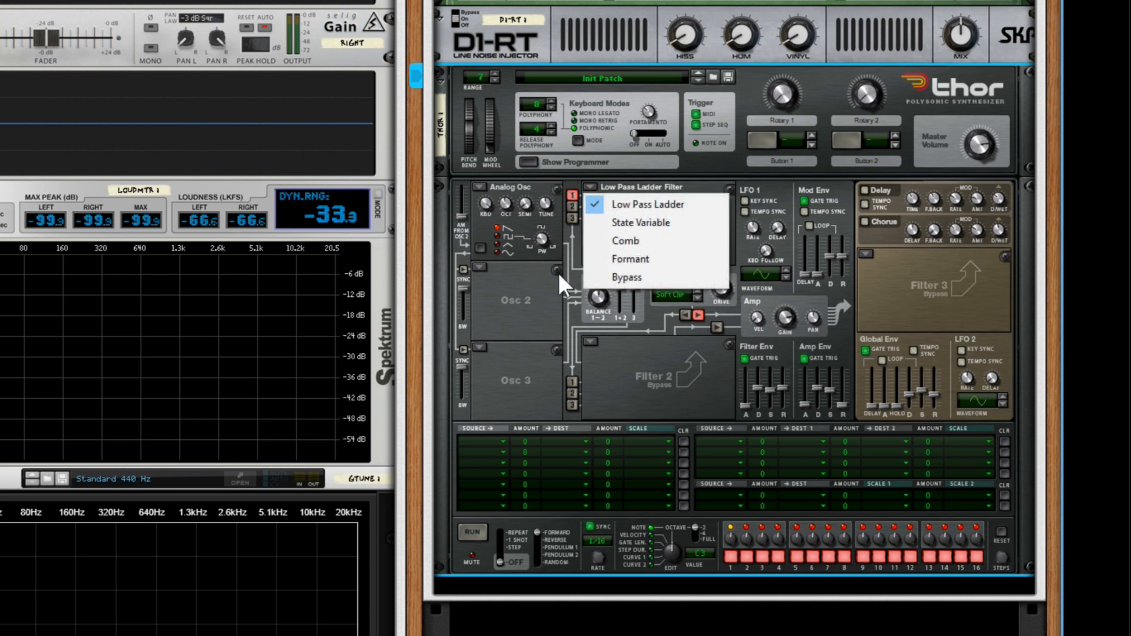
pyautogui.click(479, 186)
pyautogui.click(538, 308)
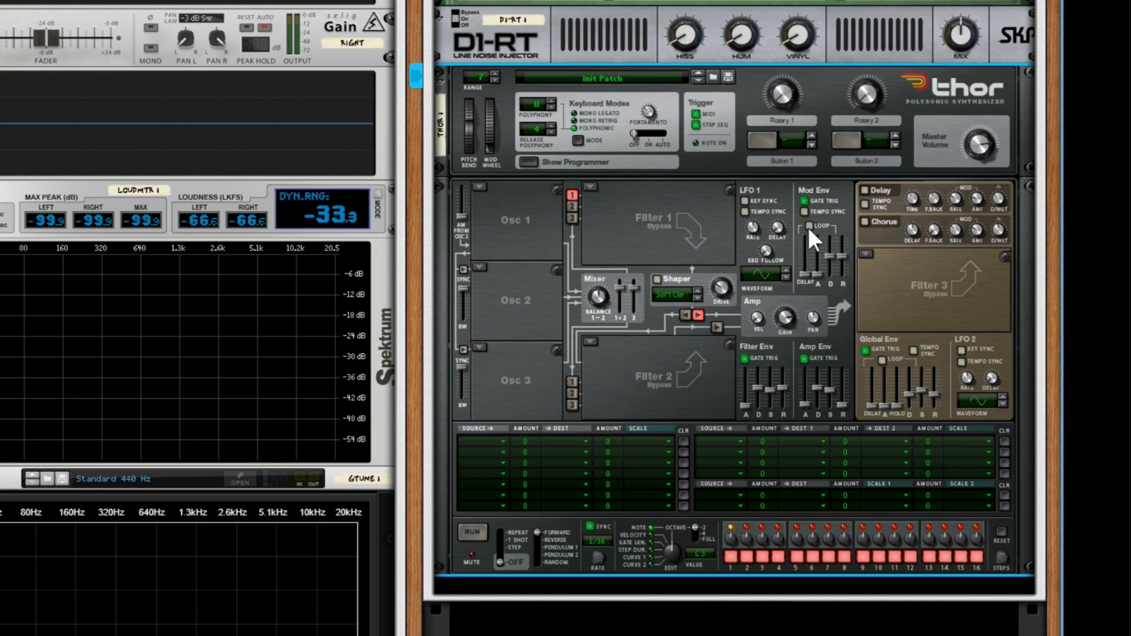
# Route Thor's Filter Env to CV Output 1 with an amount of 100 in the modulation matrix.
pyautogui.click(883, 361)
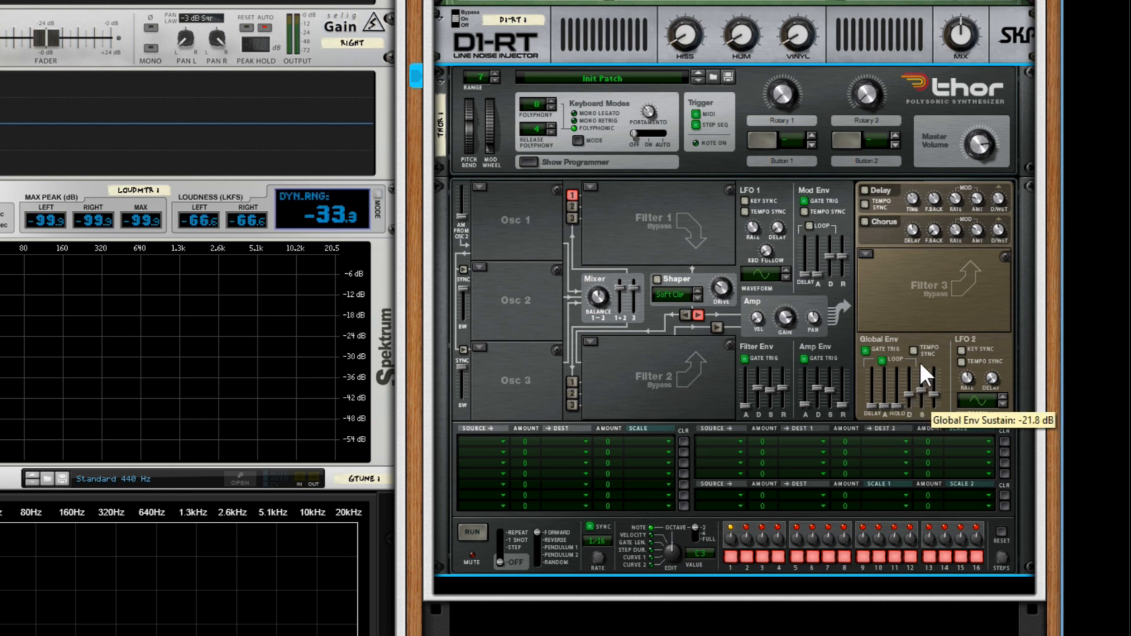
pyautogui.click(882, 360)
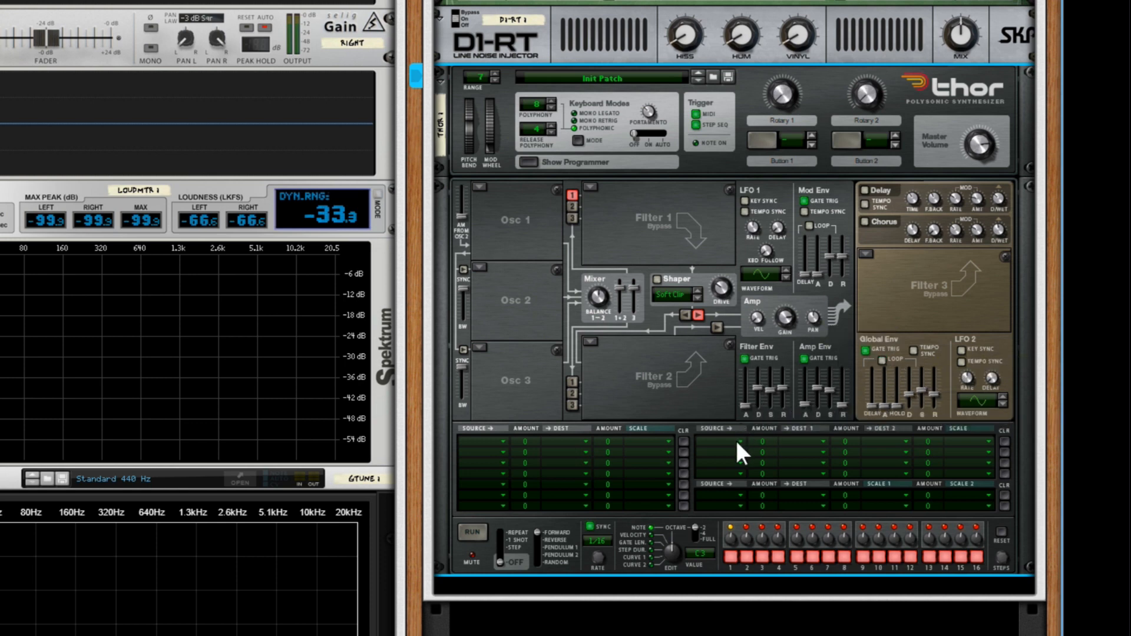
pyautogui.click(503, 441)
pyautogui.moveTo(588, 425)
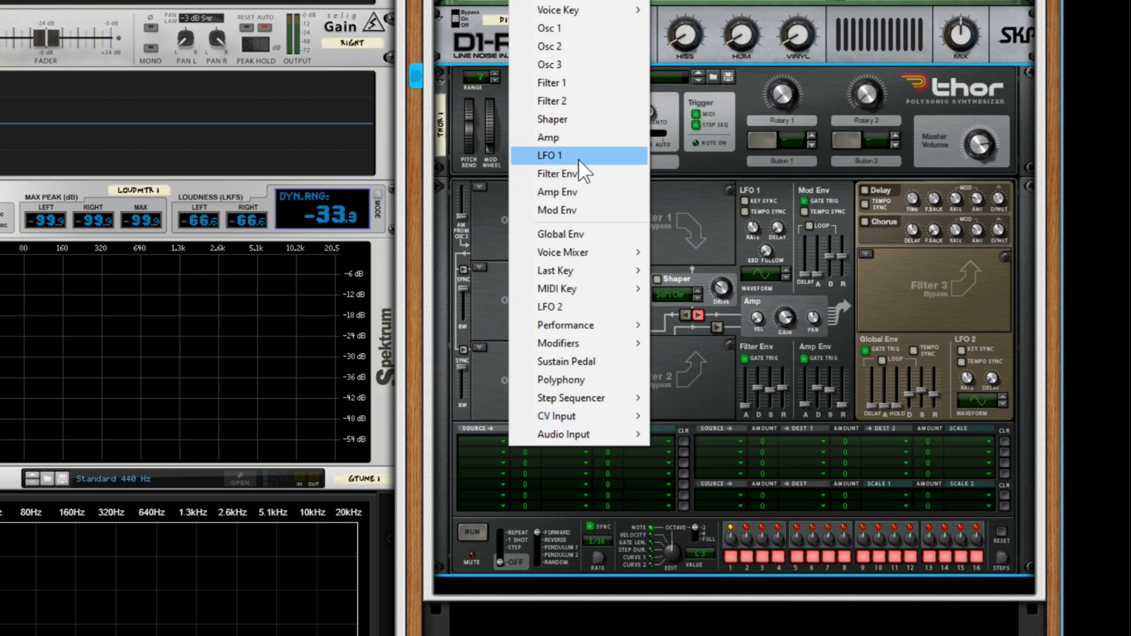
pyautogui.click(556, 171)
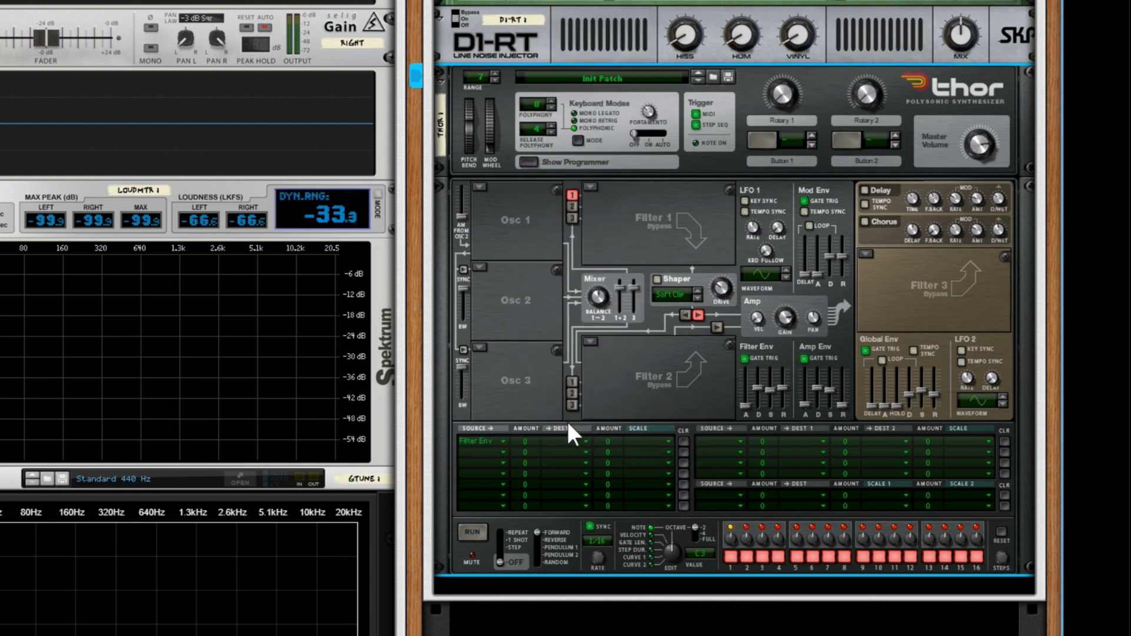
pyautogui.click(586, 441)
pyautogui.moveTo(657, 415)
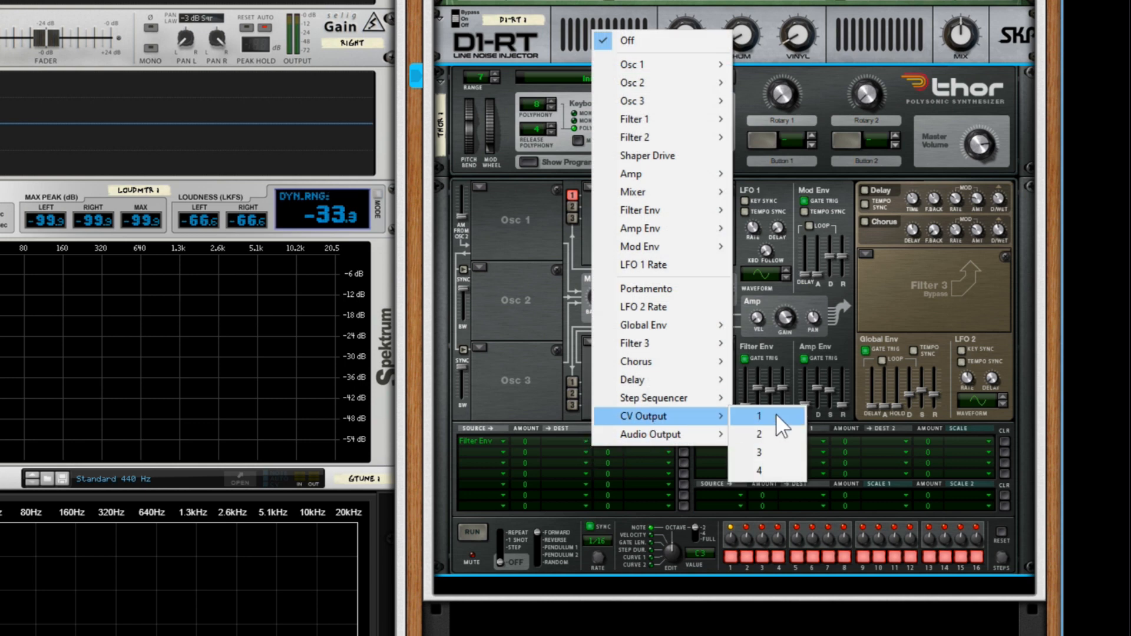
pyautogui.click(779, 414)
pyautogui.moveTo(525, 441); pyautogui.dragTo(525, 232)
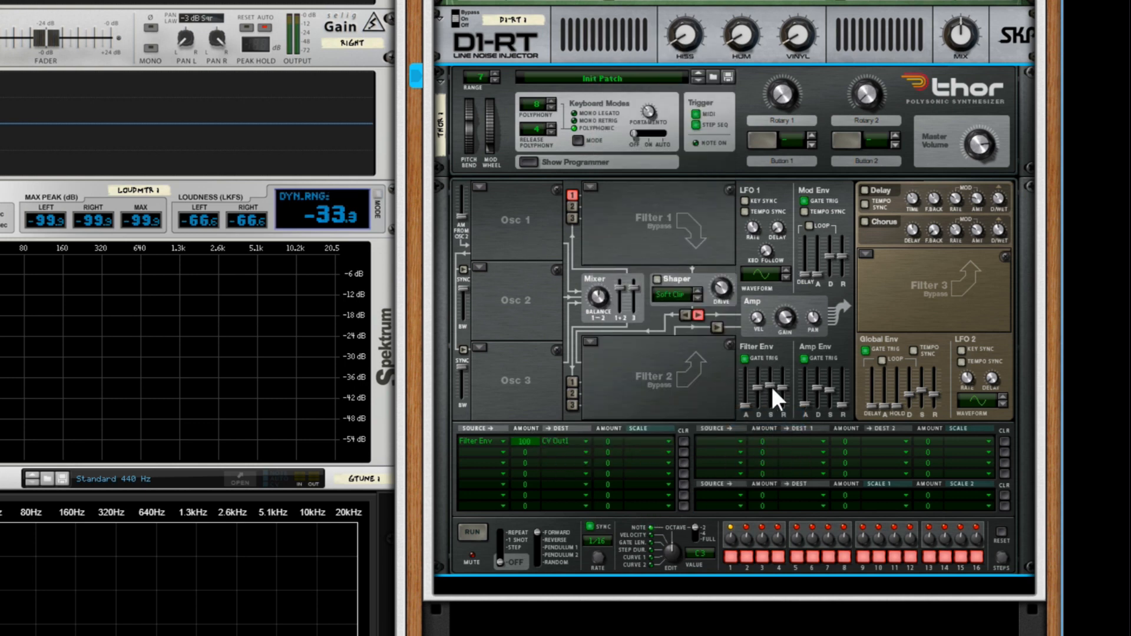
# Lower the Filter Env's sustain and release to minimum and lengthen its decay.
pyautogui.moveTo(771, 384); pyautogui.dragTo(783, 418)
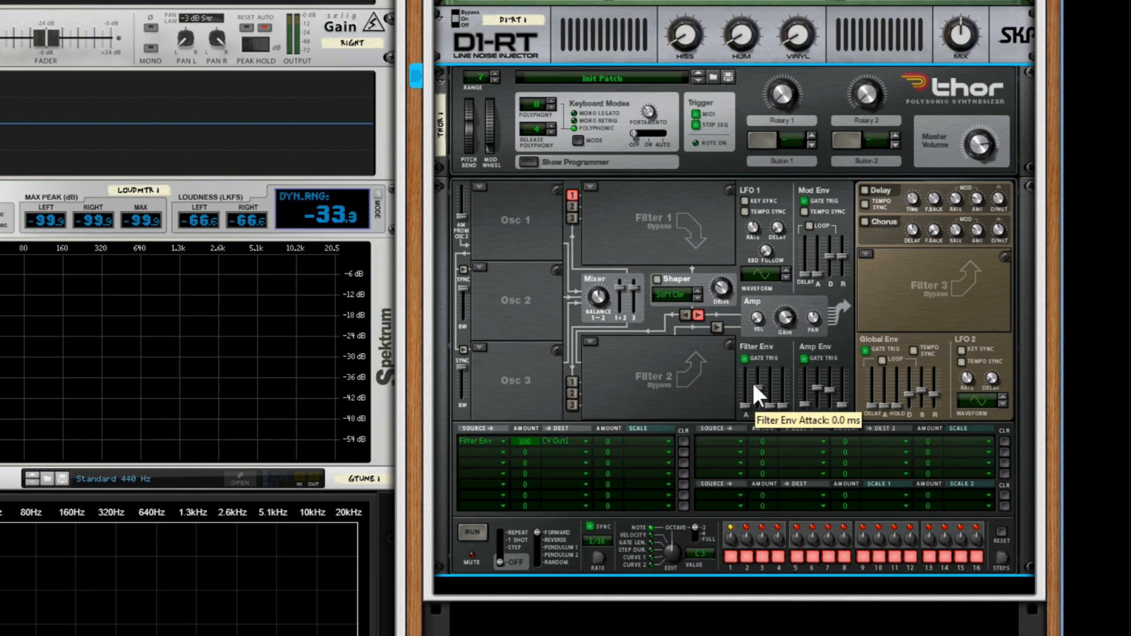
pyautogui.moveTo(758, 382); pyautogui.dragTo(759, 377)
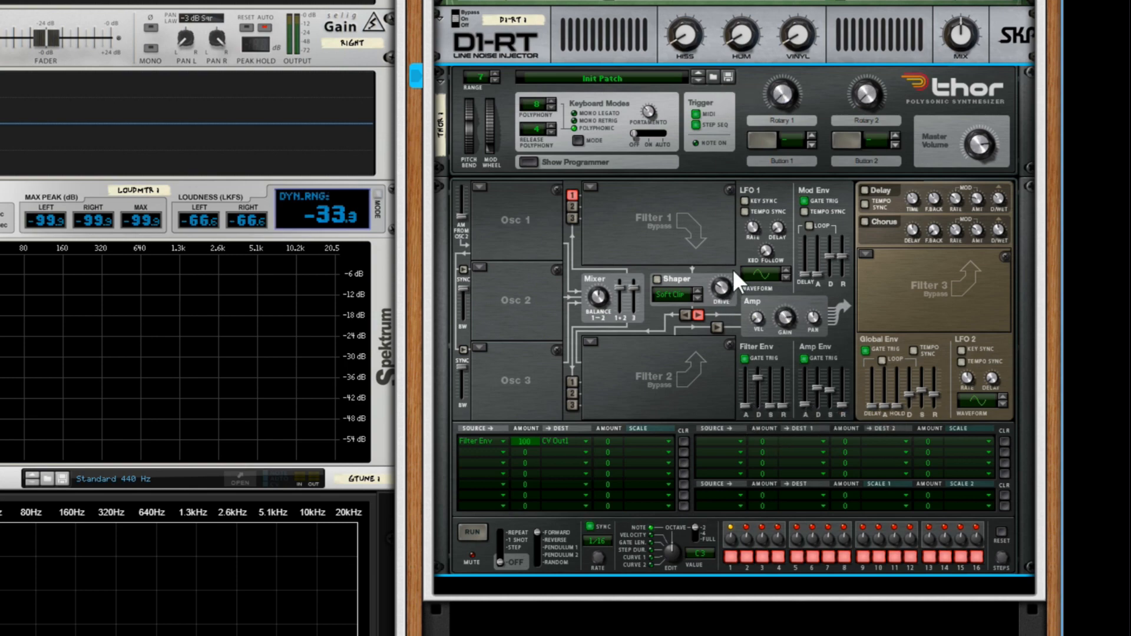
pyautogui.scroll(5, 776, 231)
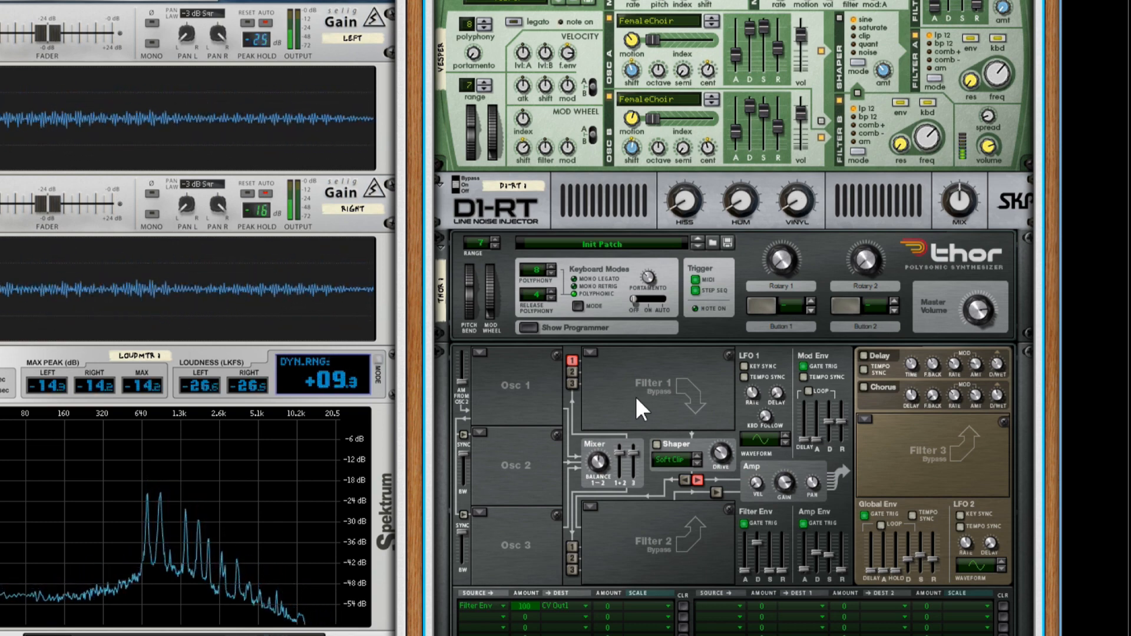
# Switch the CV Out 1 routing's source to Global Env and lower that envelope's sustain and release to minimum with a longer decay.
pyautogui.scroll(-3, 573, 516)
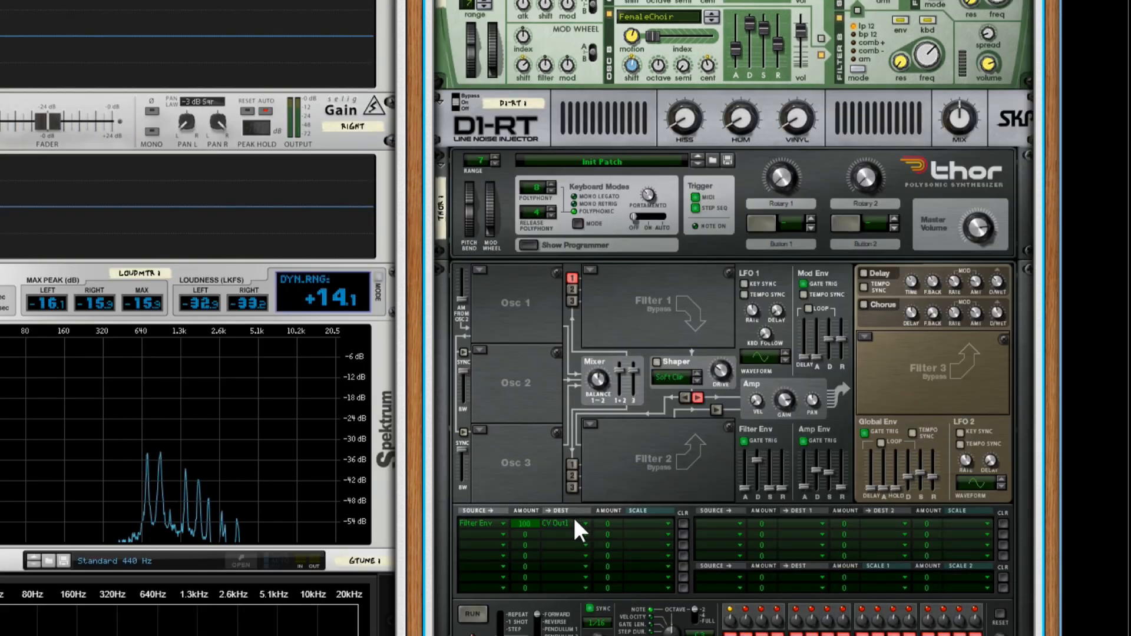
pyautogui.click(500, 521)
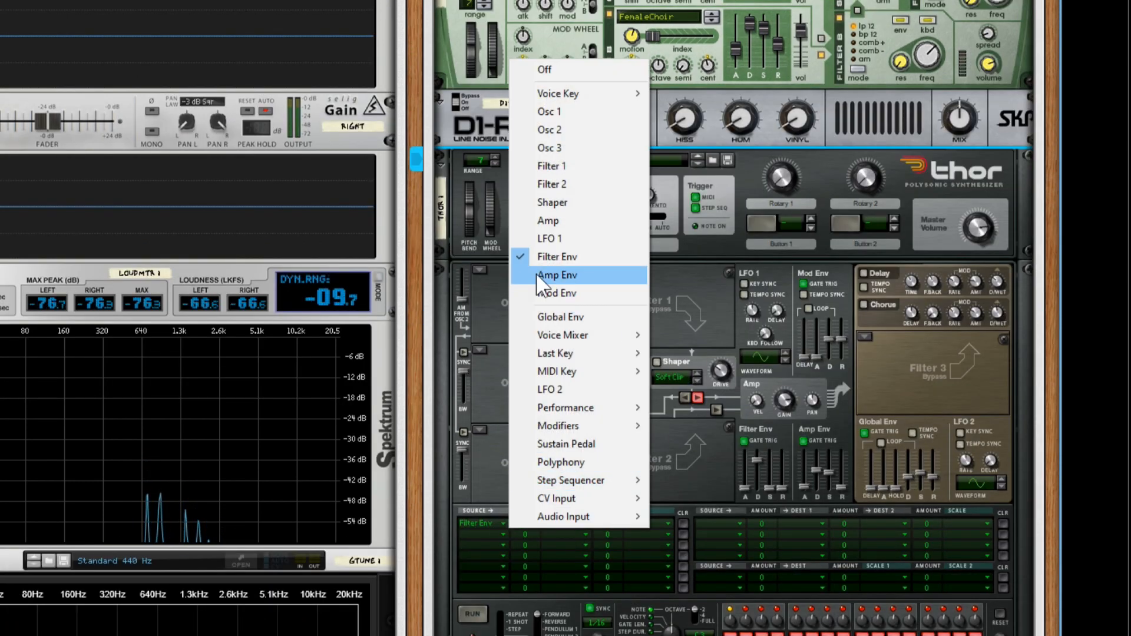
pyautogui.click(583, 318)
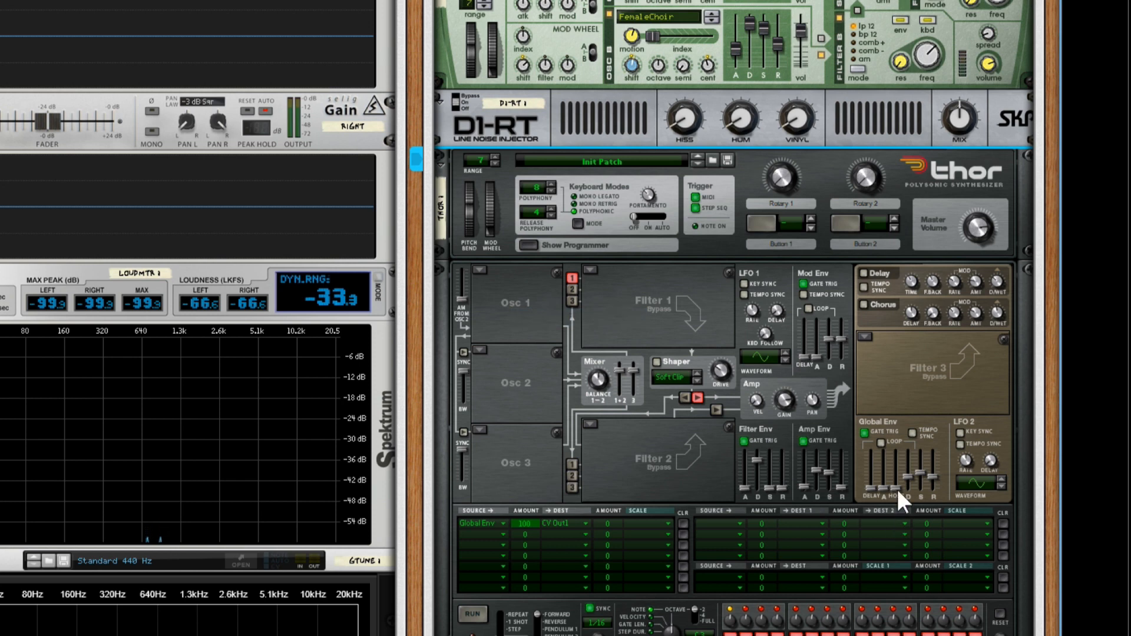
pyautogui.moveTo(910, 475); pyautogui.dragTo(929, 533)
pyautogui.moveTo(938, 476); pyautogui.dragTo(936, 515)
# Observe how the Global Env moves the D1-RT's Vinyl Amount while notes play.
pyautogui.moveTo(787, 124); pyautogui.dragTo(796, 119)
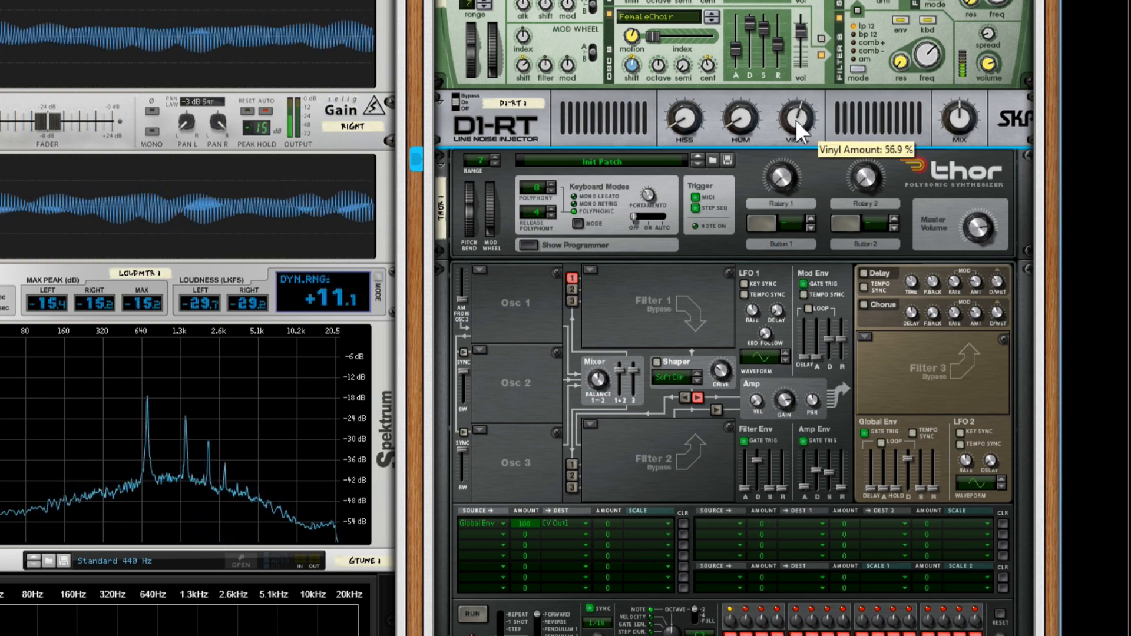
pyautogui.scroll(-10, 795, 119)
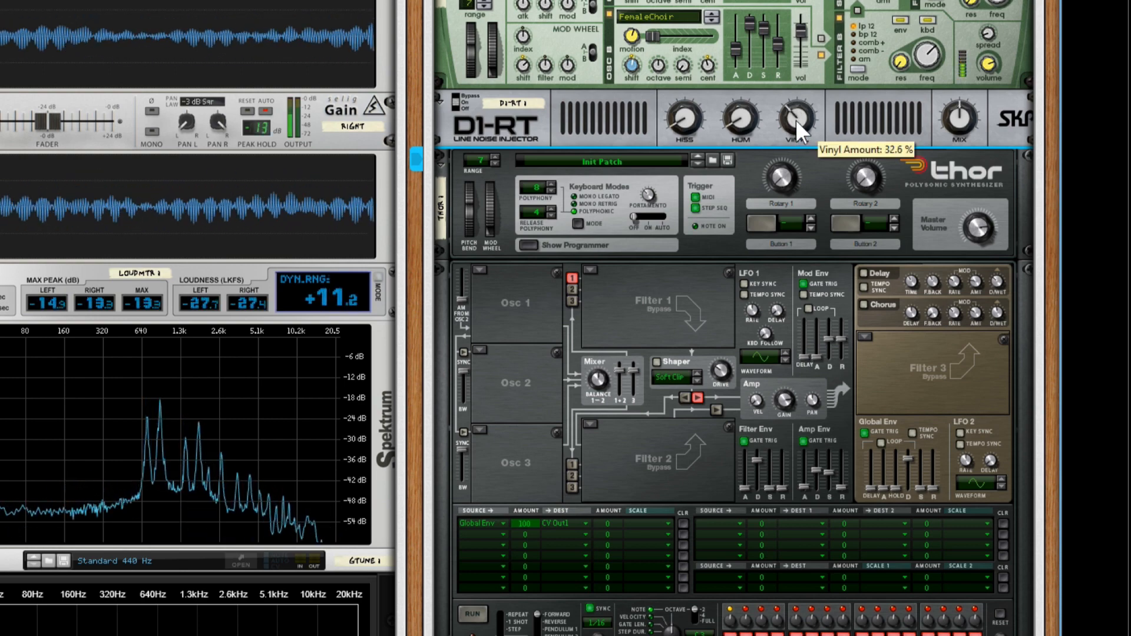
pyautogui.scroll(-6, 796, 119)
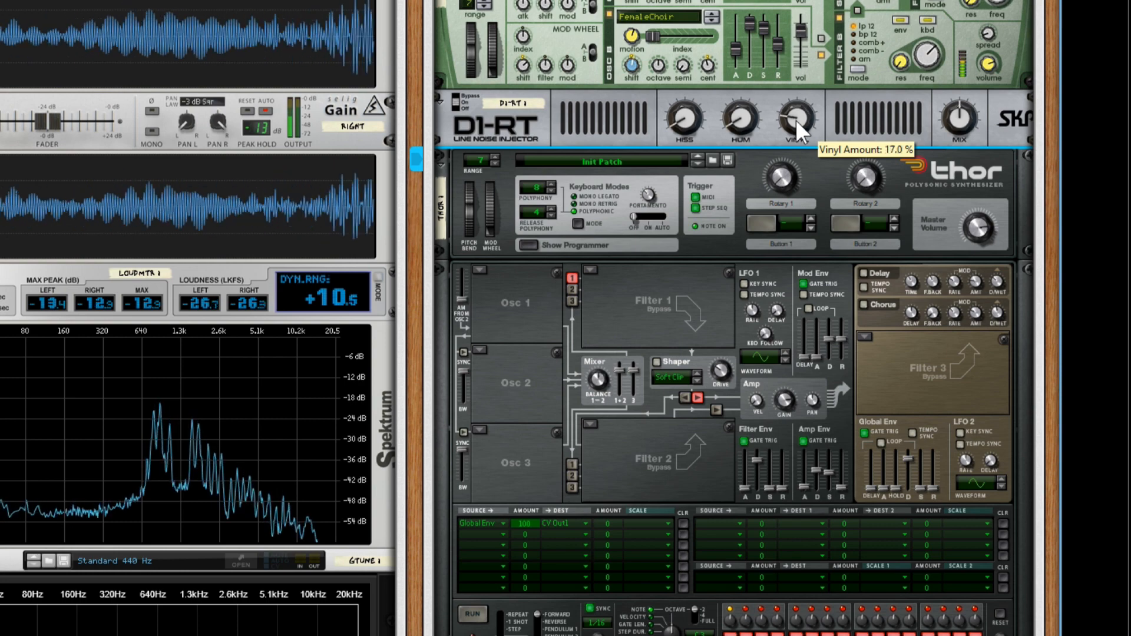
pyautogui.scroll(-3, 796, 119)
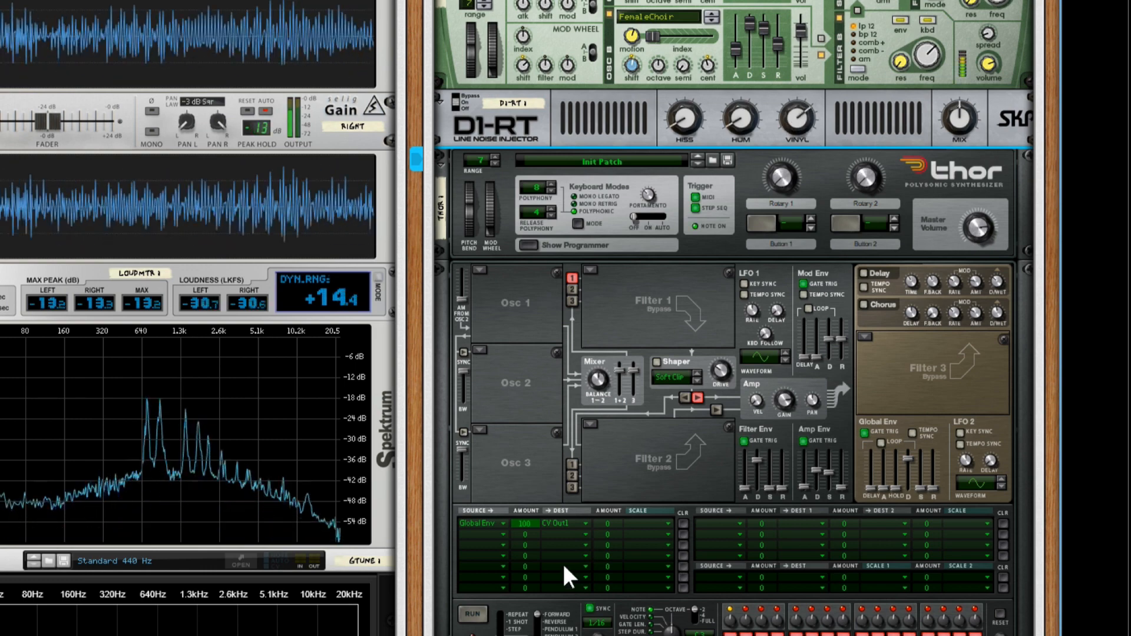
# Set the CV Out 1 routing's source back to Filter Env and check its effect on the D1-RT's Vinyl Amount.
pyautogui.click(501, 519)
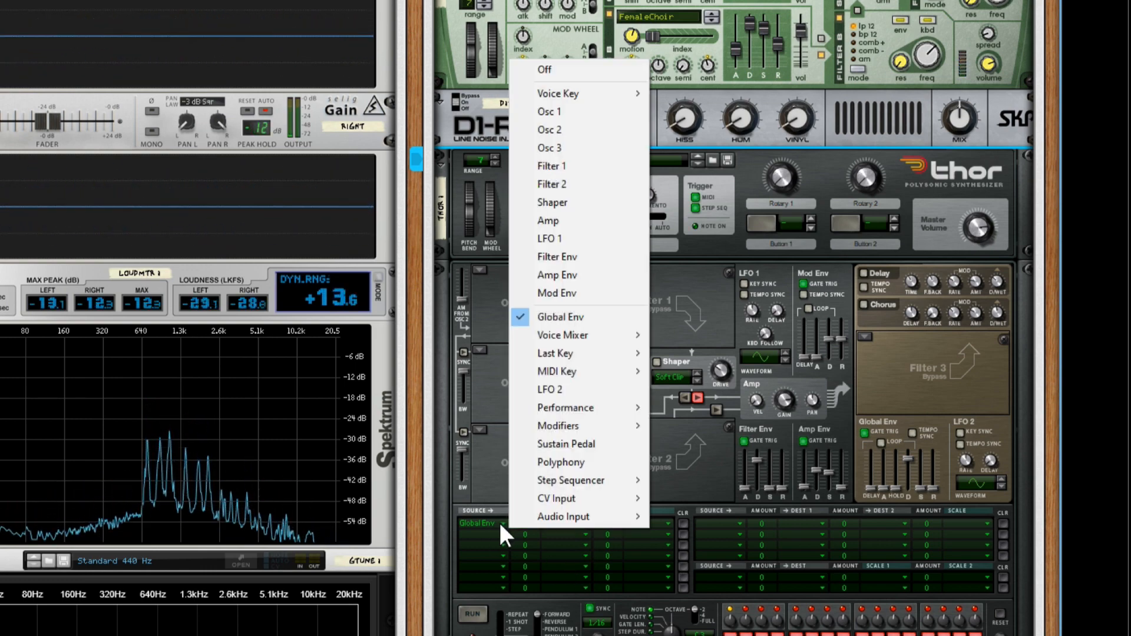
pyautogui.click(574, 257)
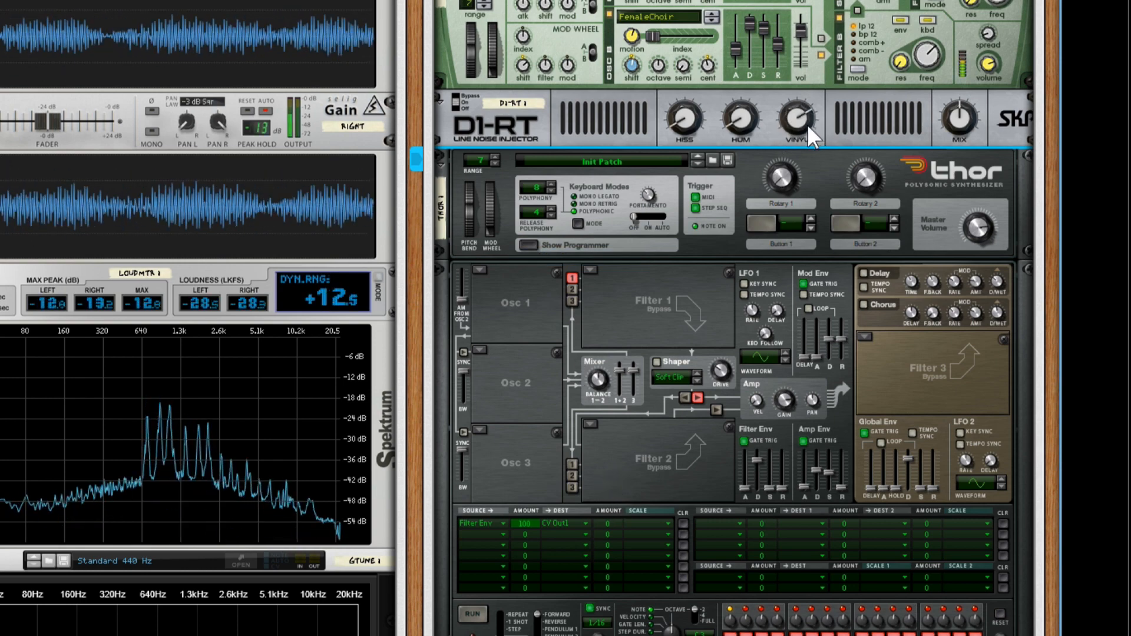
pyautogui.moveTo(800, 126)
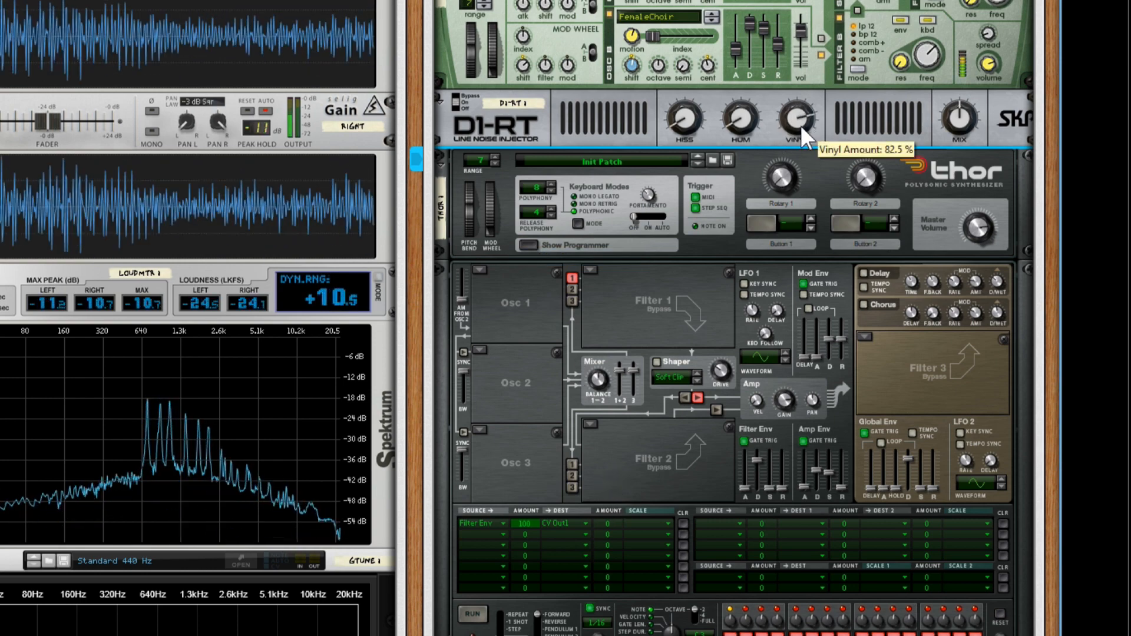
pyautogui.scroll(5, 801, 125)
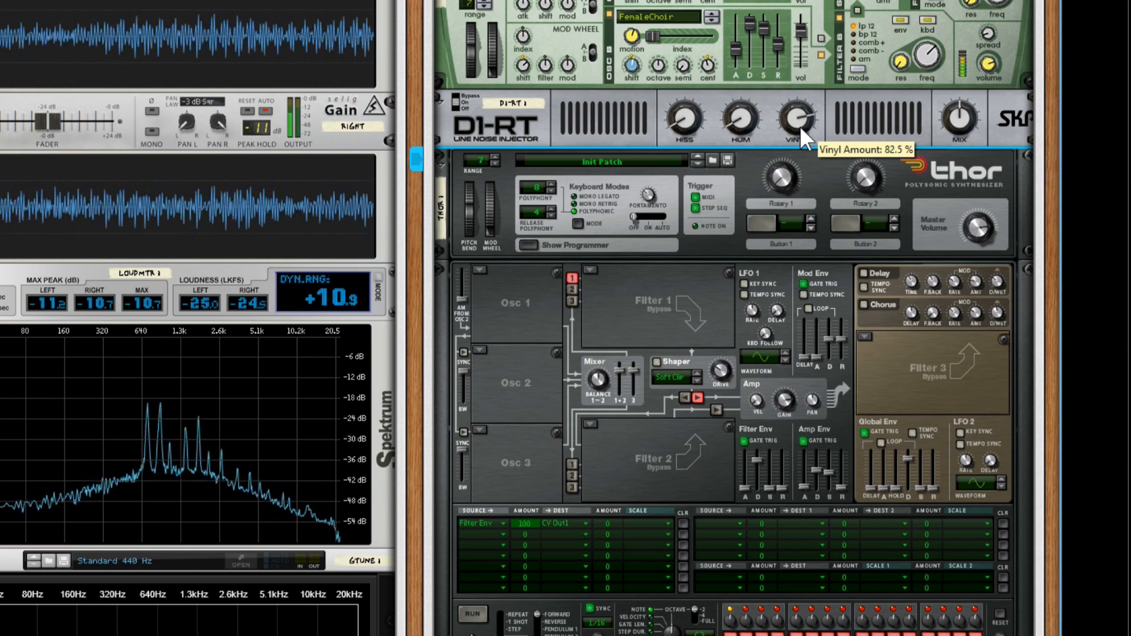
pyautogui.scroll(-4, 800, 126)
pyautogui.scroll(3, 800, 127)
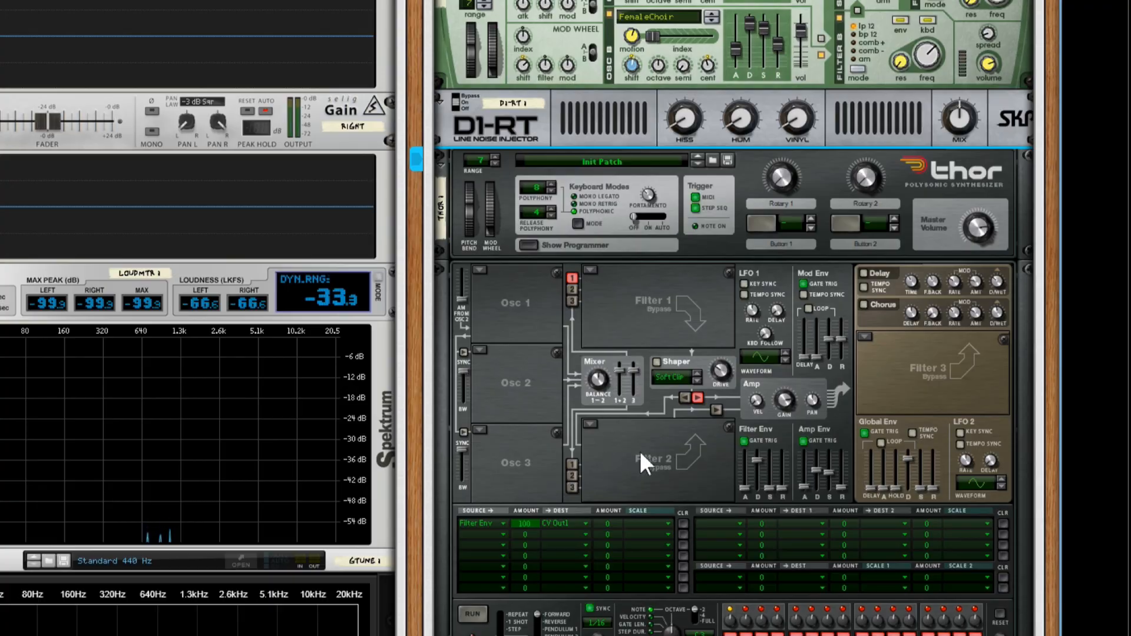
# Assign CV Input 1 as a modulation source for the Vesper Malström in the Combinator's modulation routing.
pyautogui.scroll(10, 642, 464)
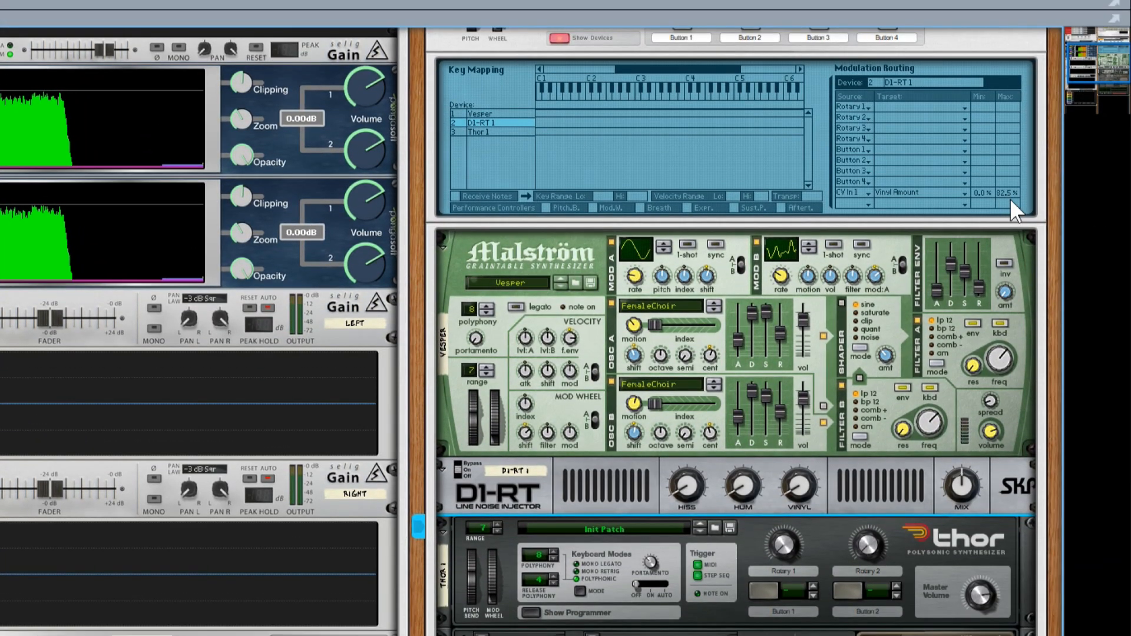
pyautogui.click(962, 192)
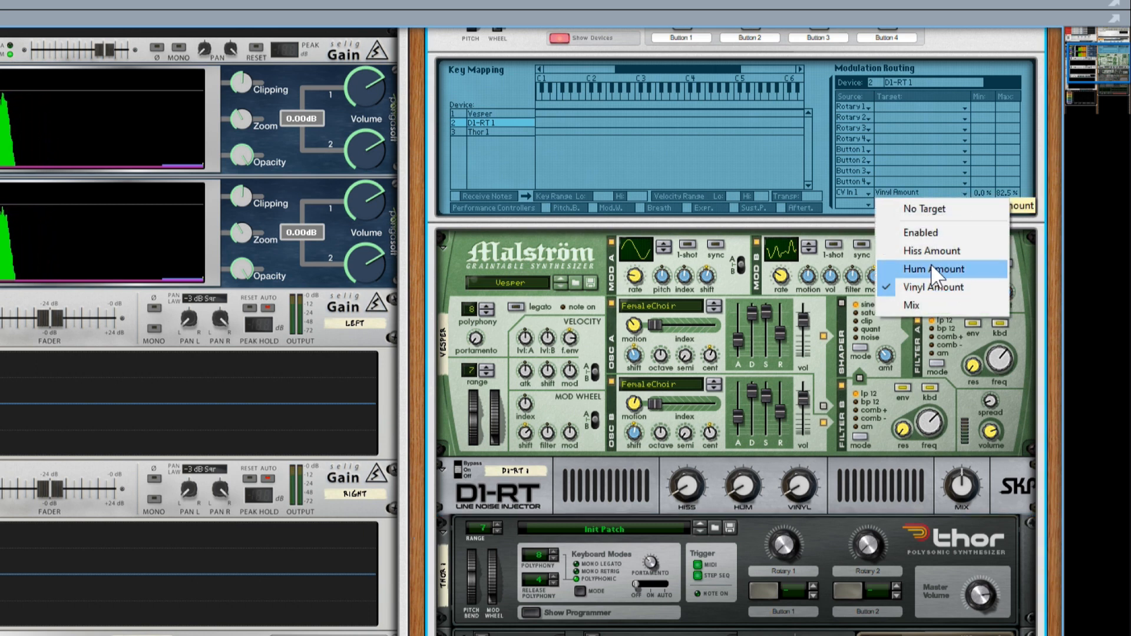
pyautogui.click(485, 113)
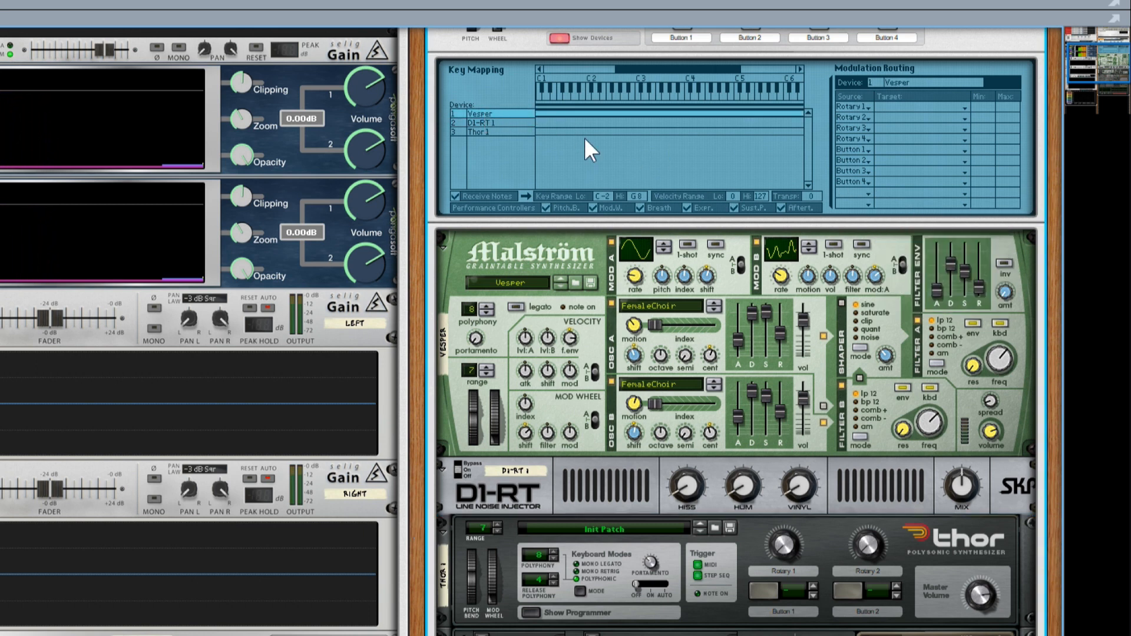
pyautogui.click(865, 194)
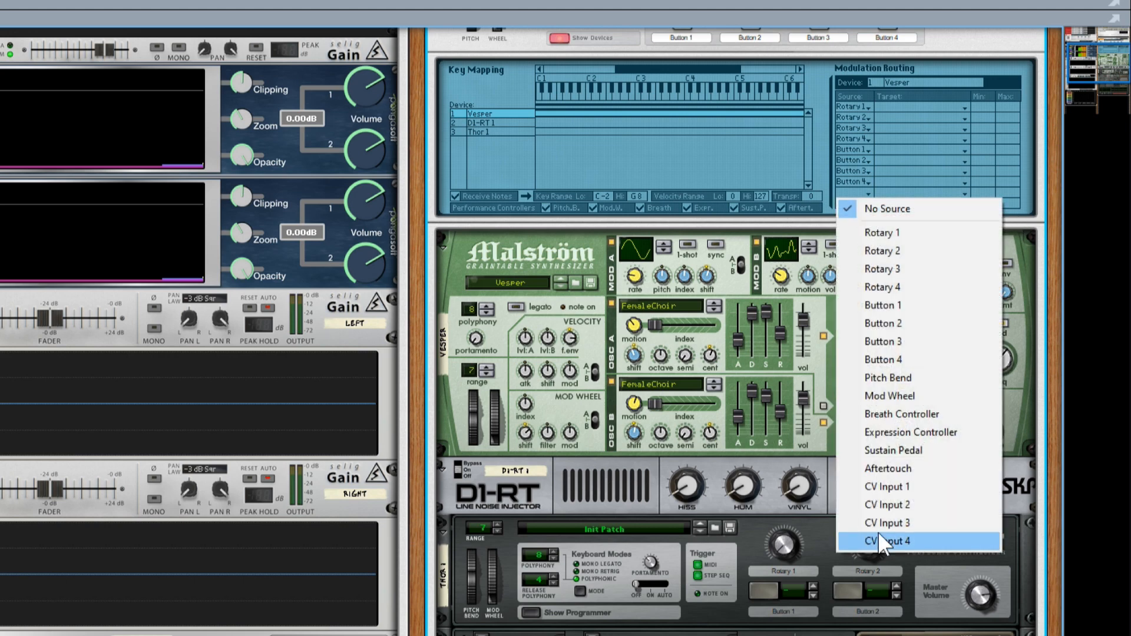
pyautogui.click(884, 489)
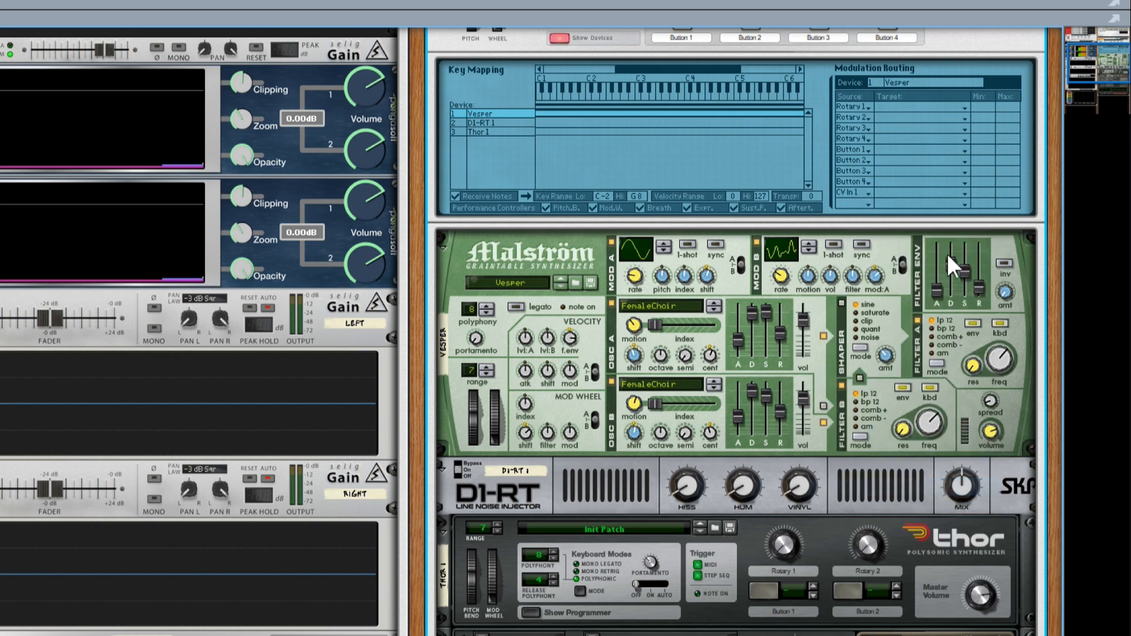
# Browse the available targets for Vesper's CV In 1 routing without assigning one.
pyautogui.click(967, 194)
pyautogui.moveTo(940, 238)
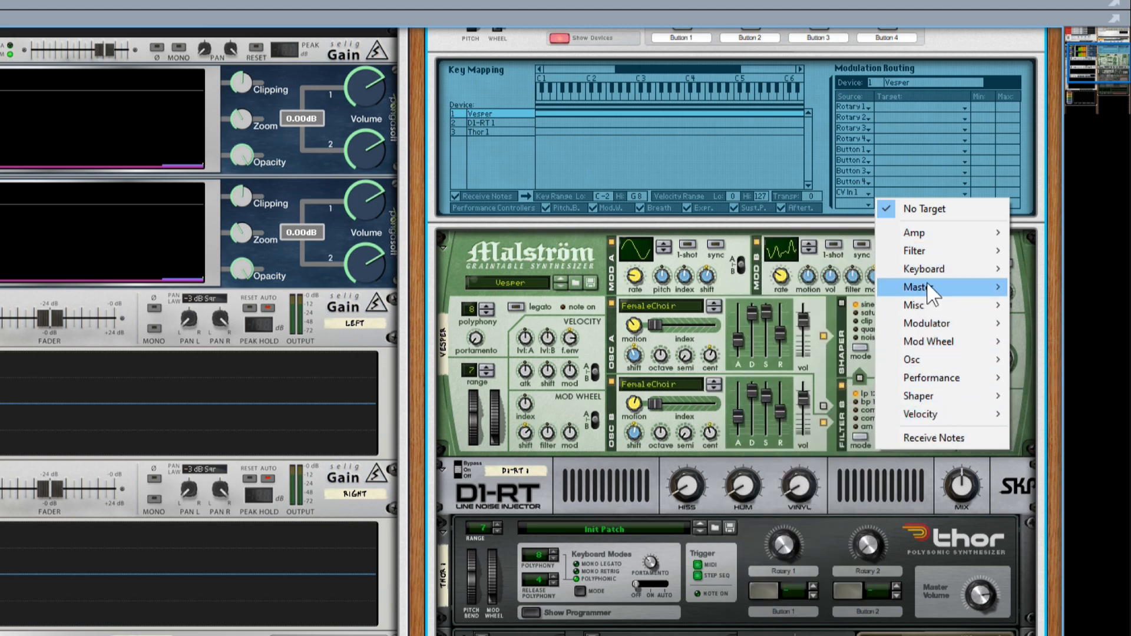
pyautogui.click(702, 598)
pyautogui.scroll(-5, 737, 330)
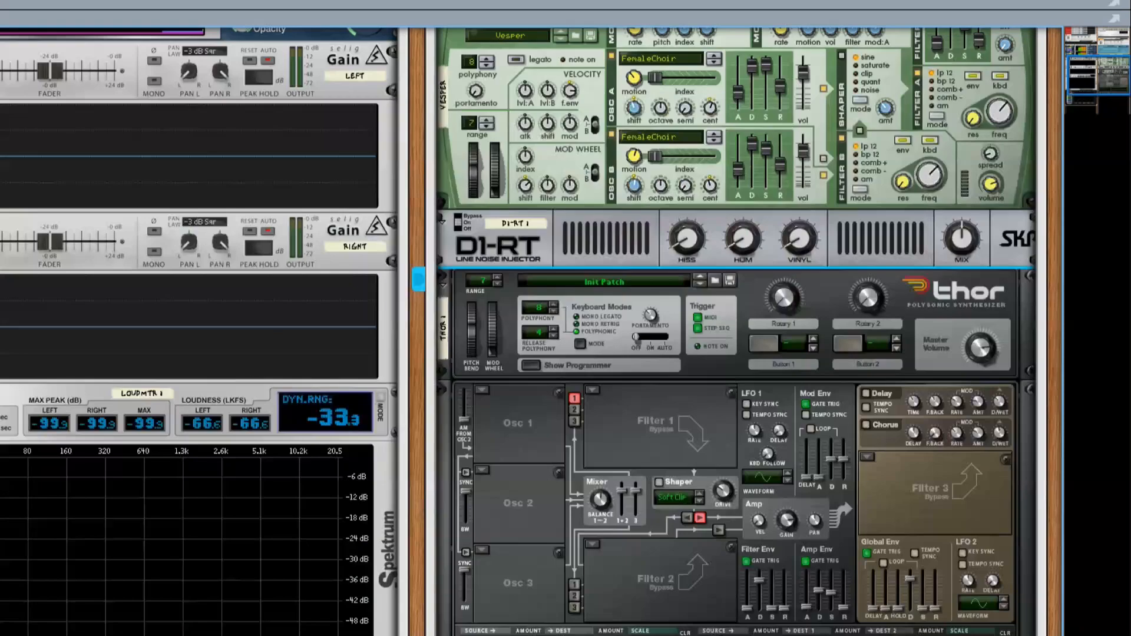